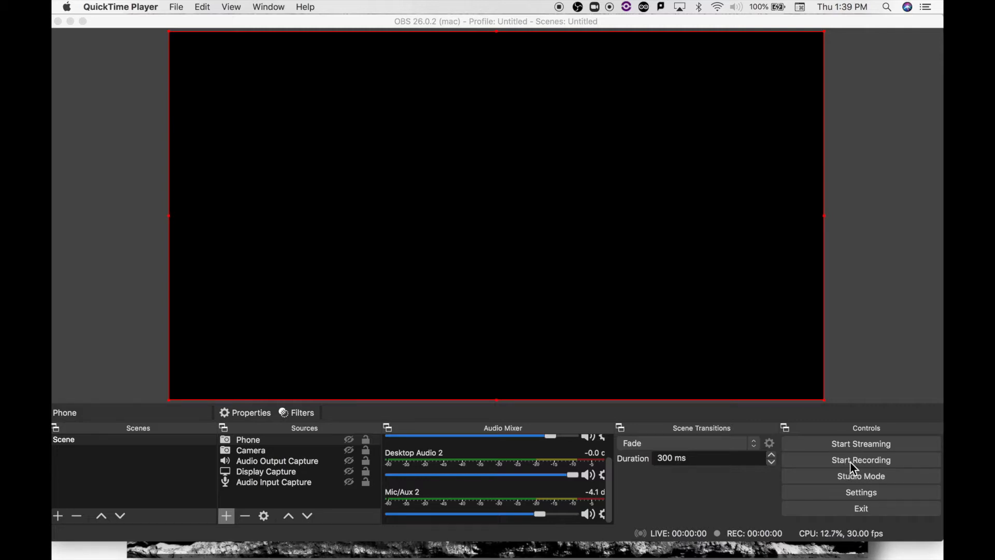
- Check the canvas resolution, output resolution and frame rate in the video settings
left_click(851, 494)
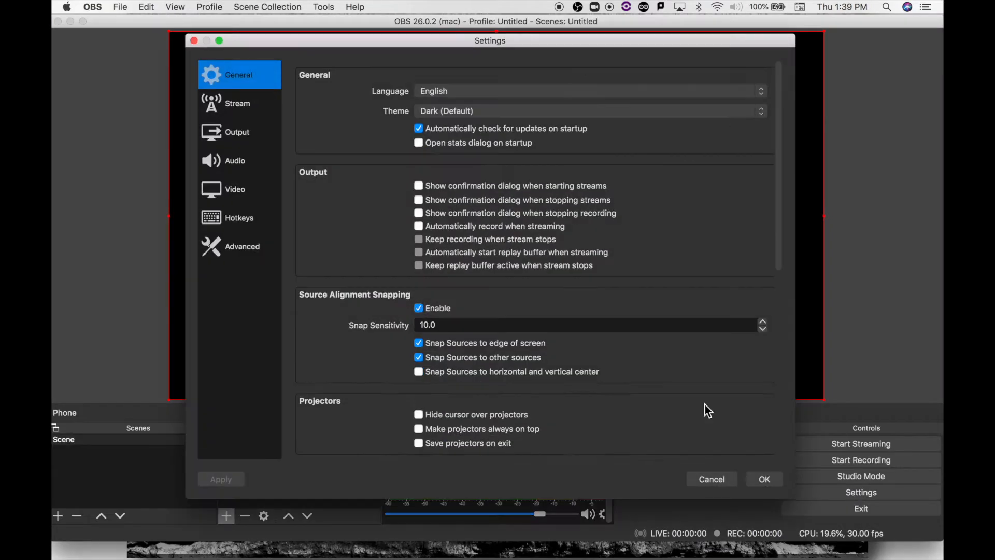
left_click(236, 192)
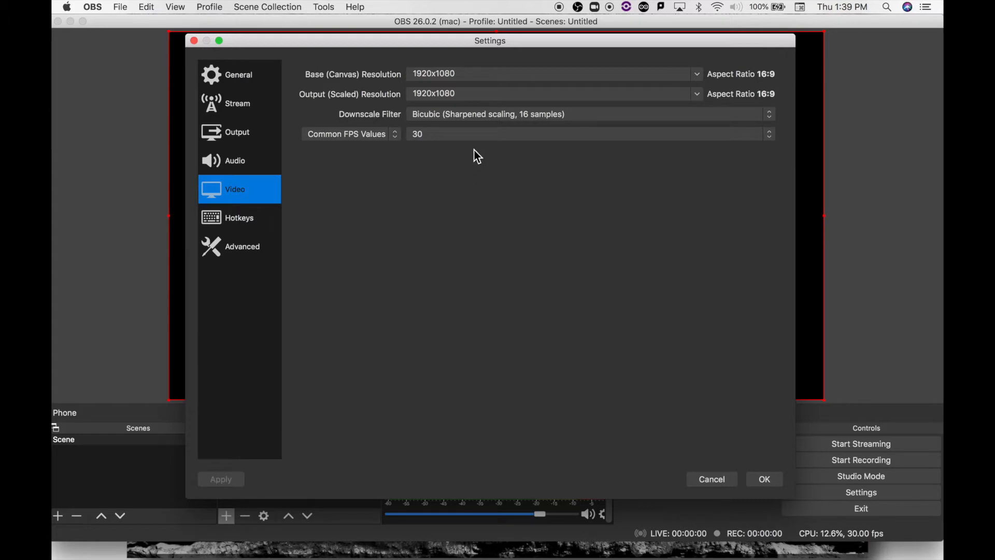
left_click(757, 478)
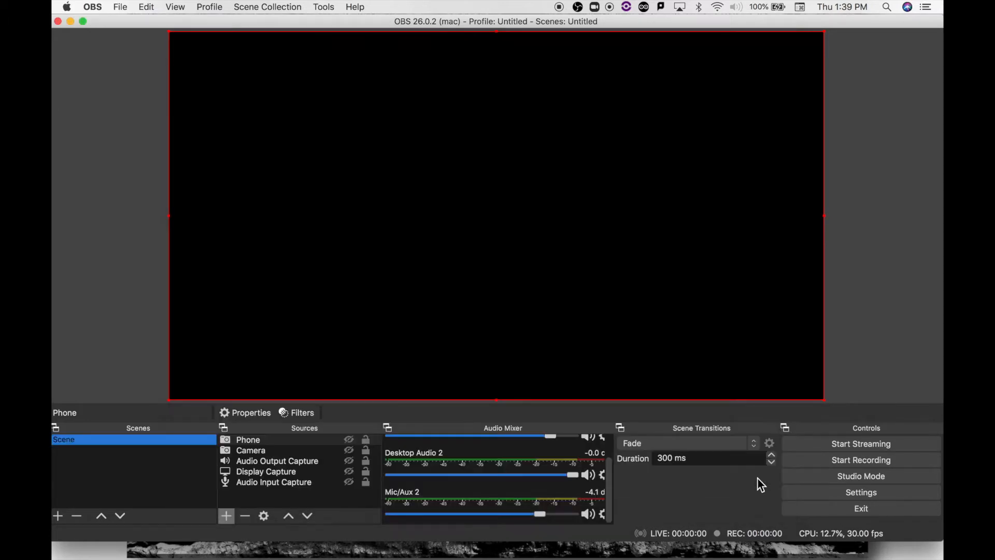
- Create a new scene named "MGIF Lecture"
left_click(60, 513)
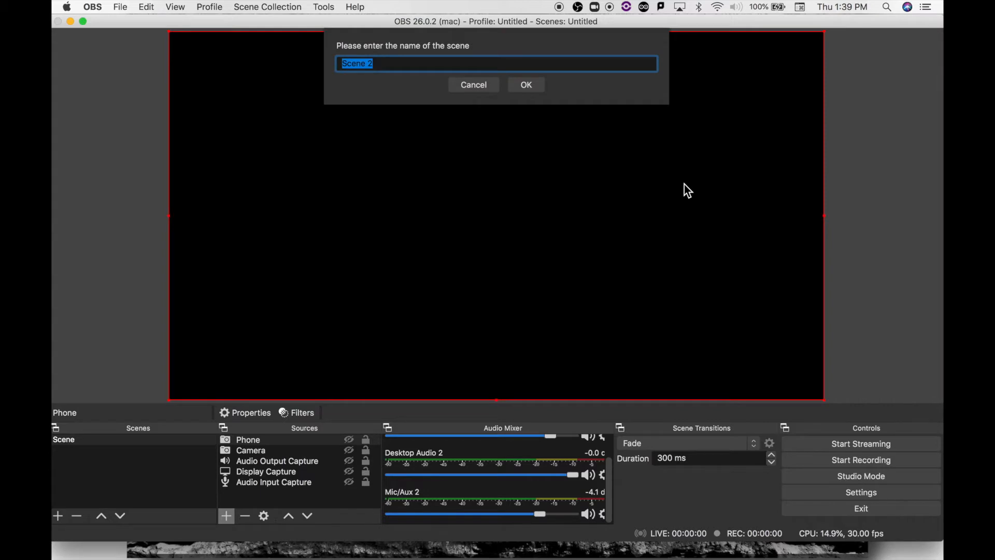
type("MGIF Lect")
key("BackSpace")
key("BackSpace")
key("BackSpace")
type("ecture")
key("Return")
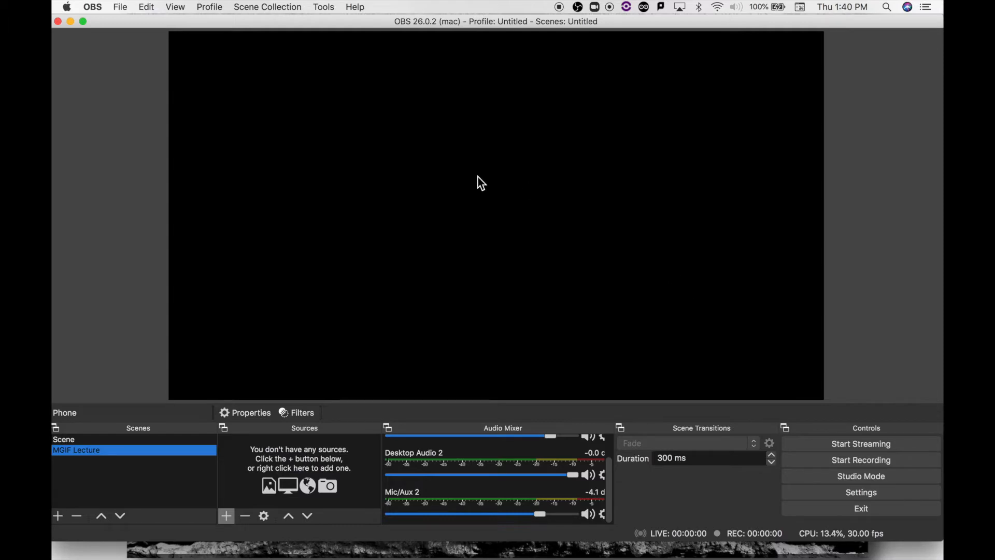
- Add a new Audio Input Capture source named "Microphone" to the MGIF Lecture scene
left_click(227, 516)
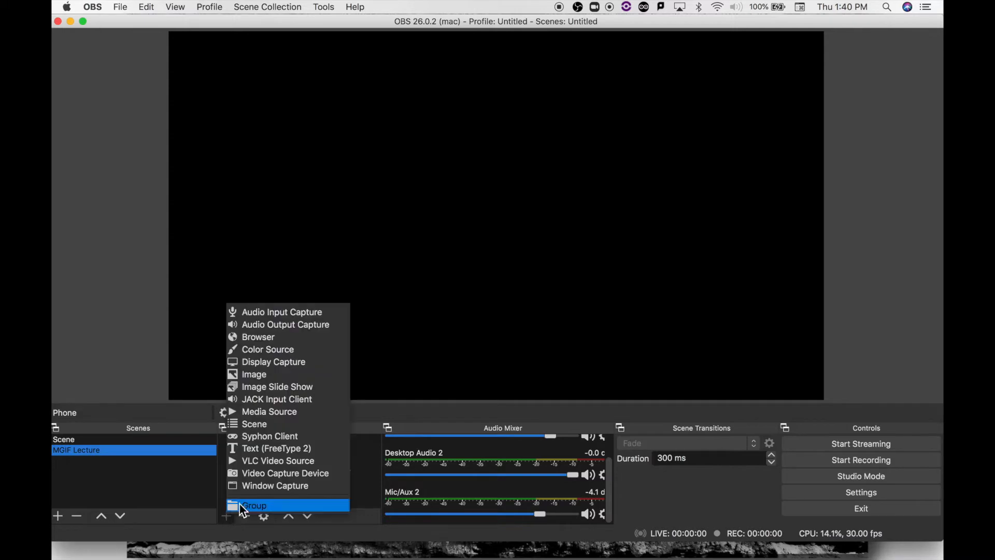
left_click(262, 313)
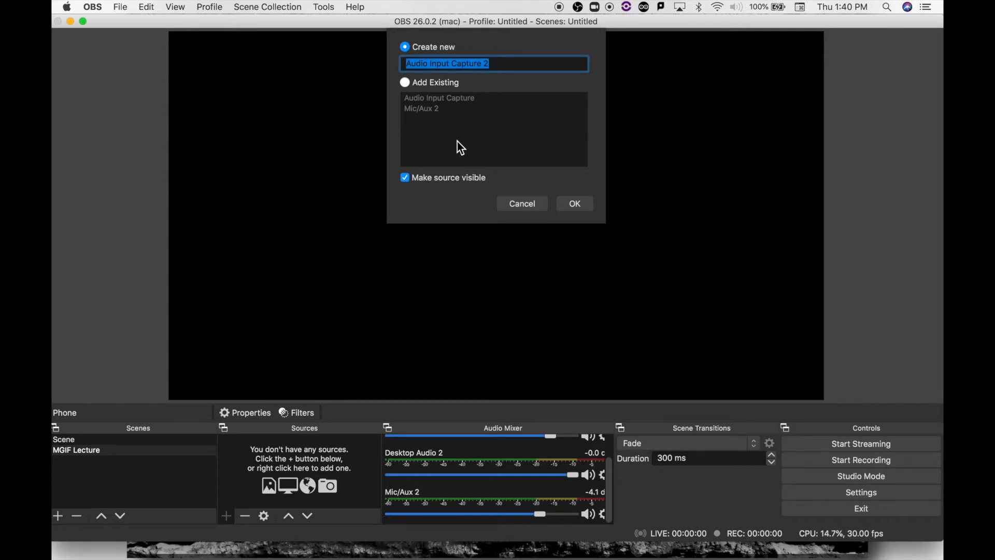
key("BackSpace")
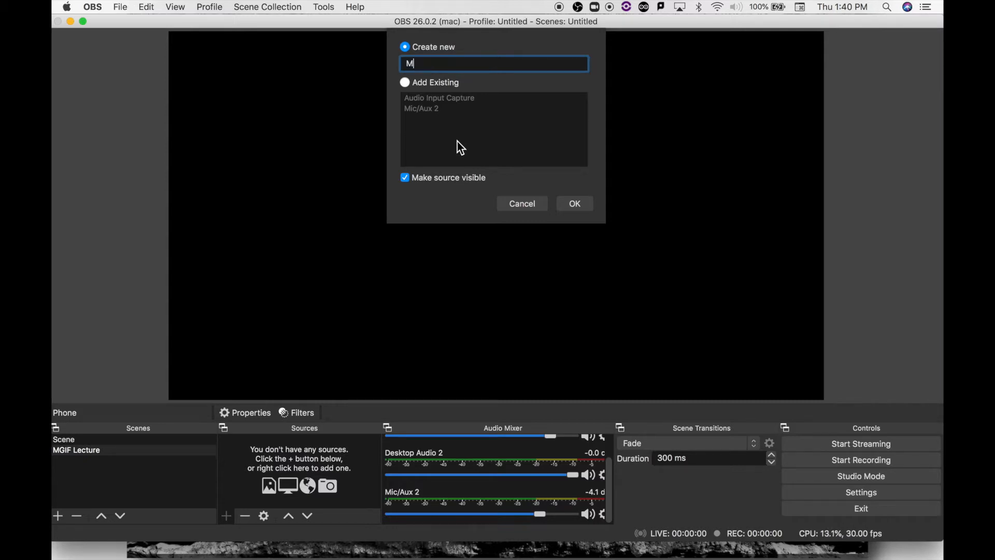
type("Microphn")
key("BackSpace")
type("one")
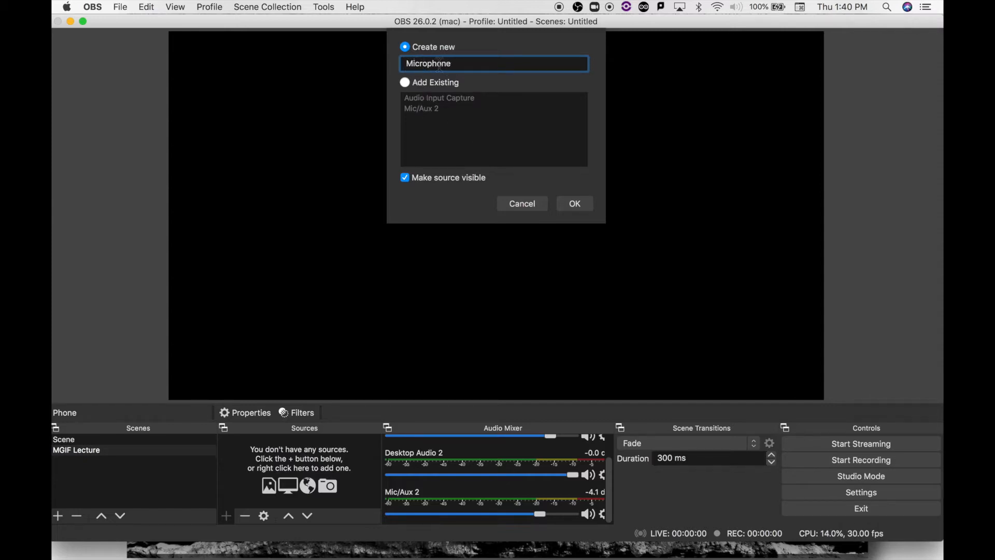
left_click(575, 205)
- Set the Microphone source's device to Built-in Microphone
left_click(372, 125)
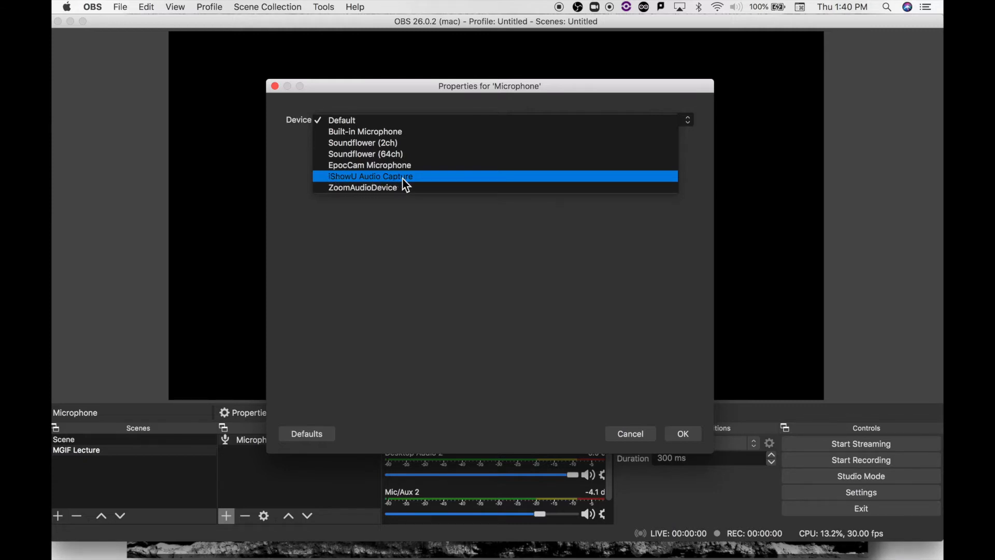
left_click(339, 135)
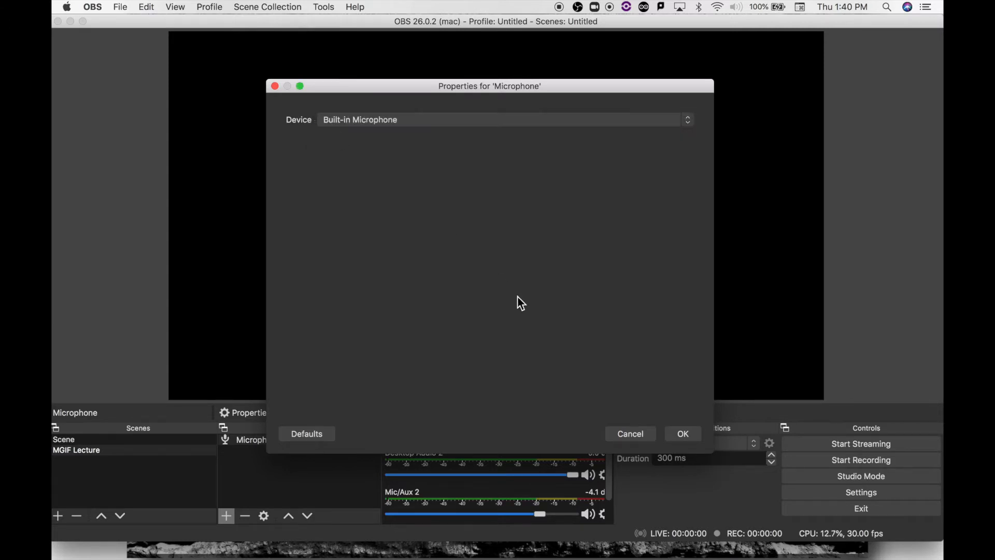
left_click(685, 433)
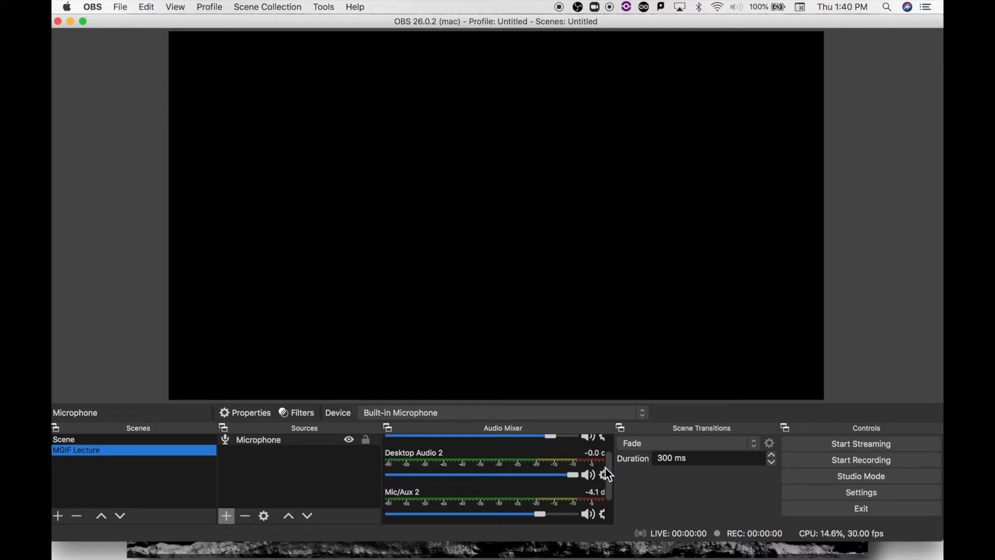
- Lower the Microphone source's volume to about -4.1 dB in the audio mixer, and deselect the source
left_click_drag(609, 469, 608, 489)
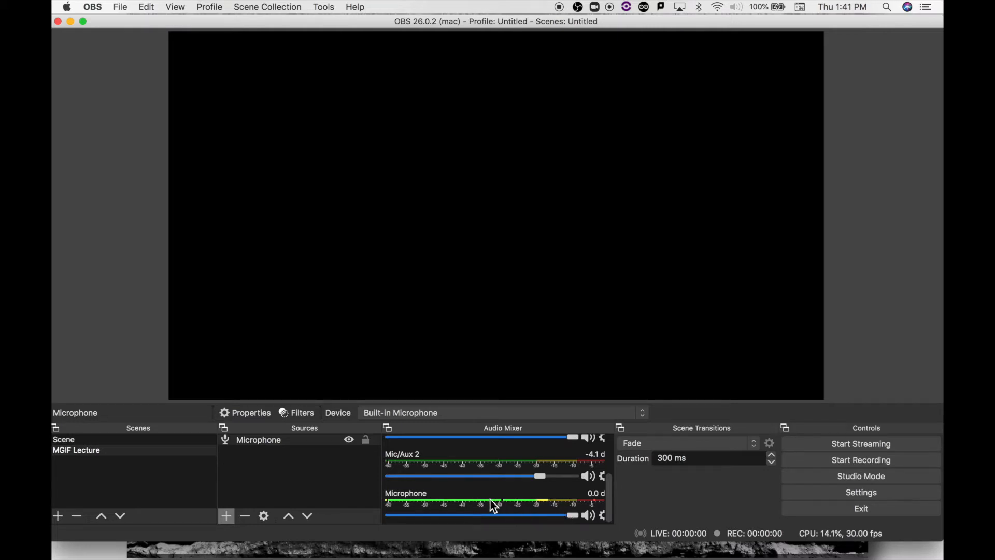
left_click_drag(569, 513, 539, 513)
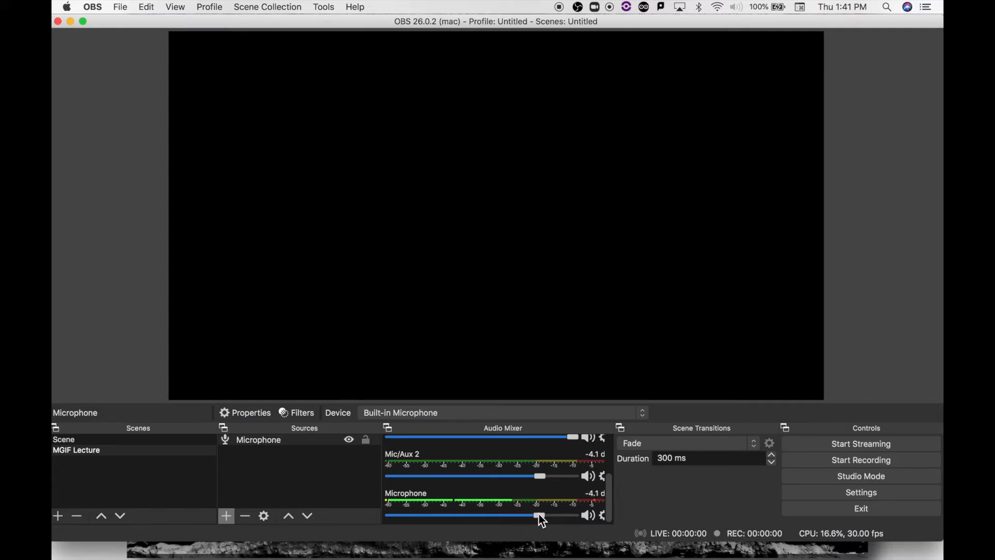
left_click(332, 480)
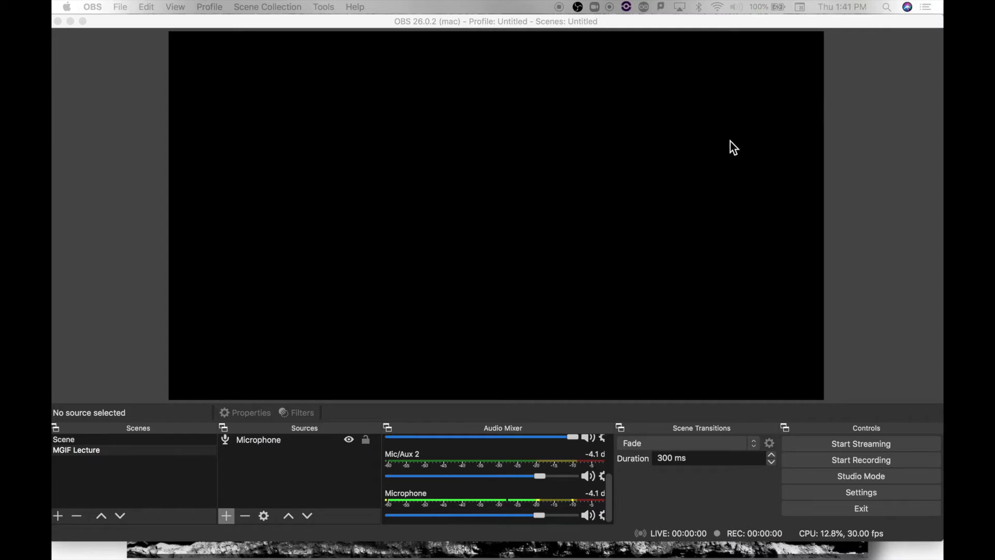
- Add a new Window Capture source named "Powerpoint" to the MGIF Lecture scene
left_click(253, 492)
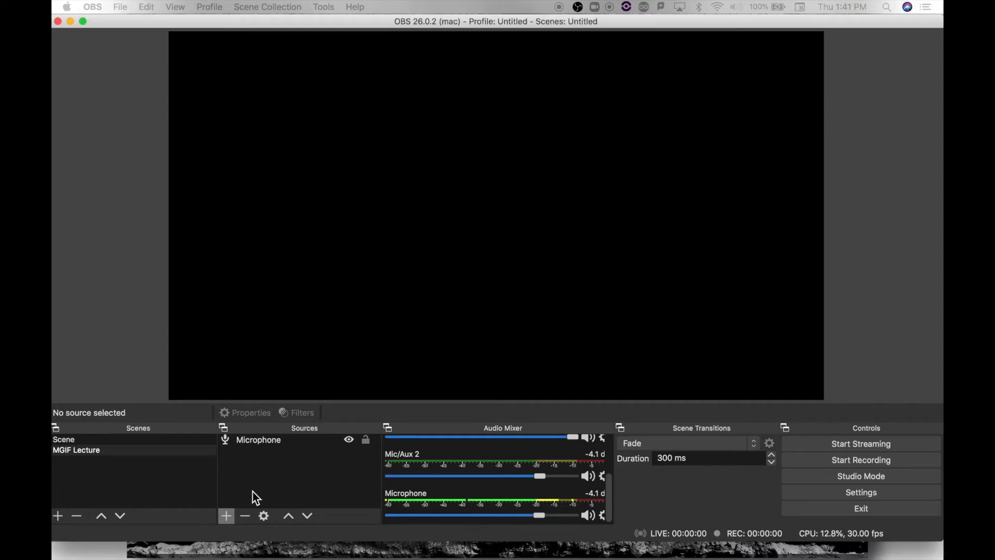
left_click(223, 516)
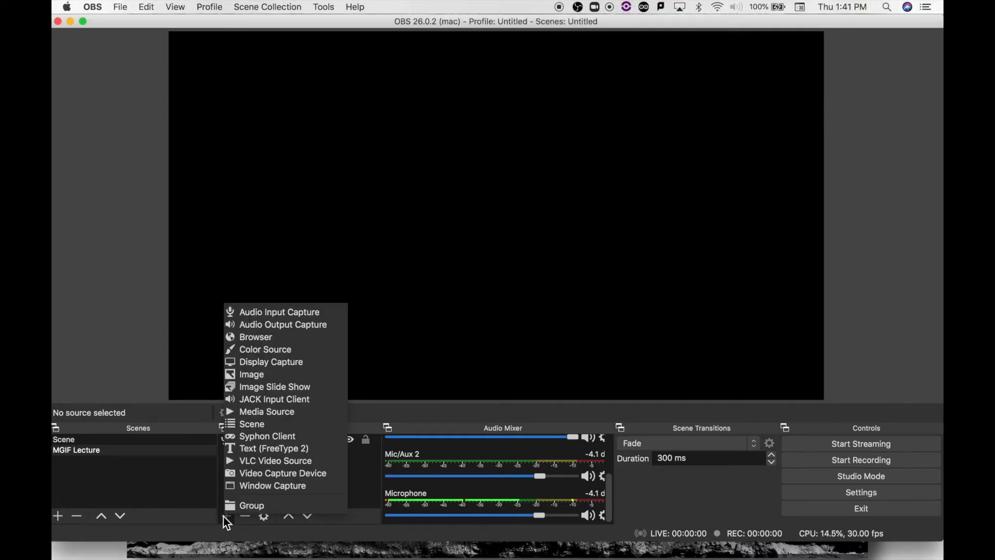
left_click(264, 487)
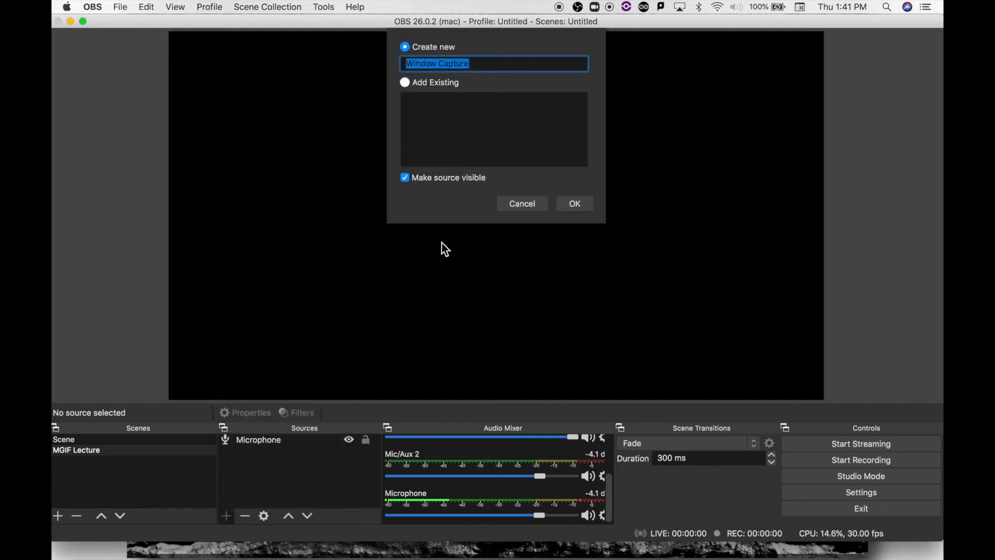
type("Powe")
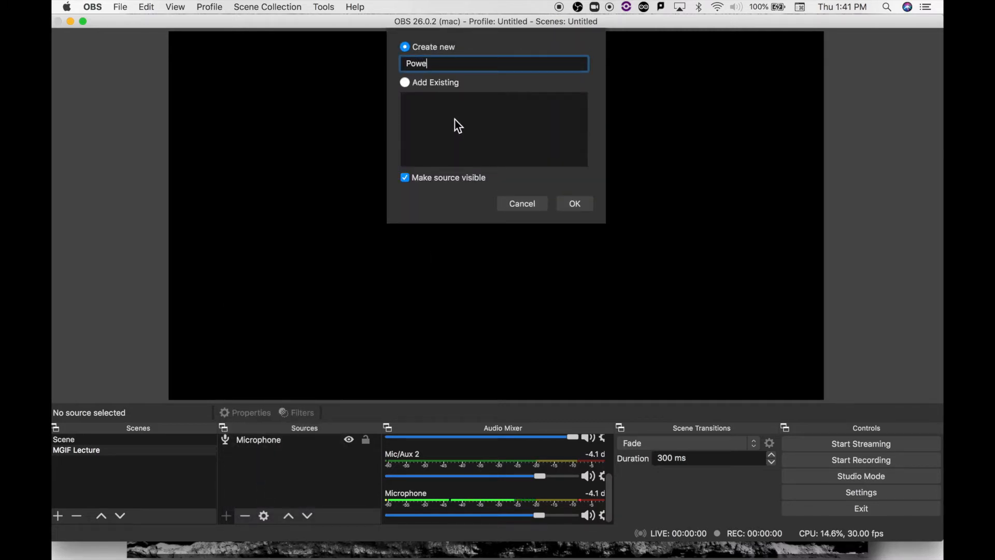
type("rpoint")
left_click(575, 205)
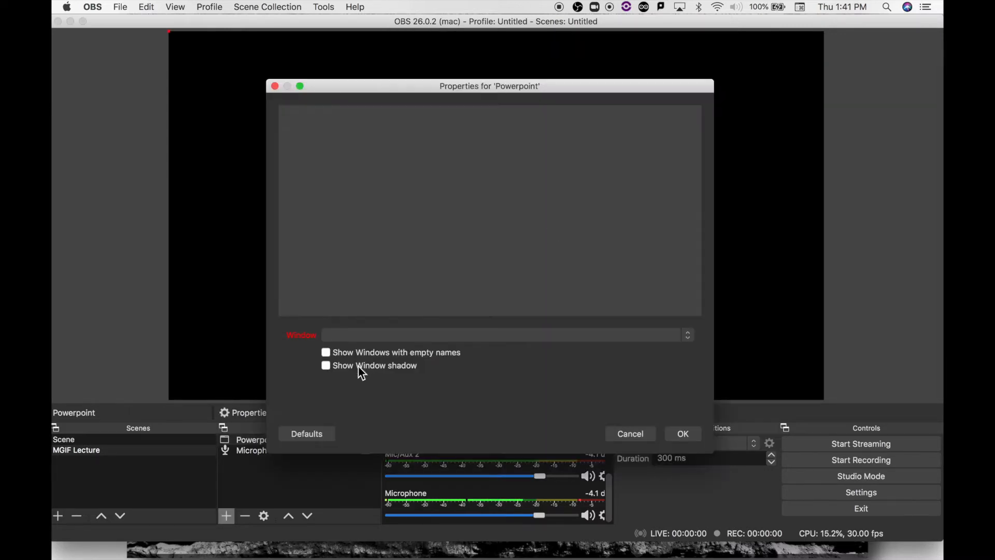
- Set the Powerpoint source to capture the Microsoft PowerPoint slide show window "MGIF Tuning Lecture"
left_click(343, 337)
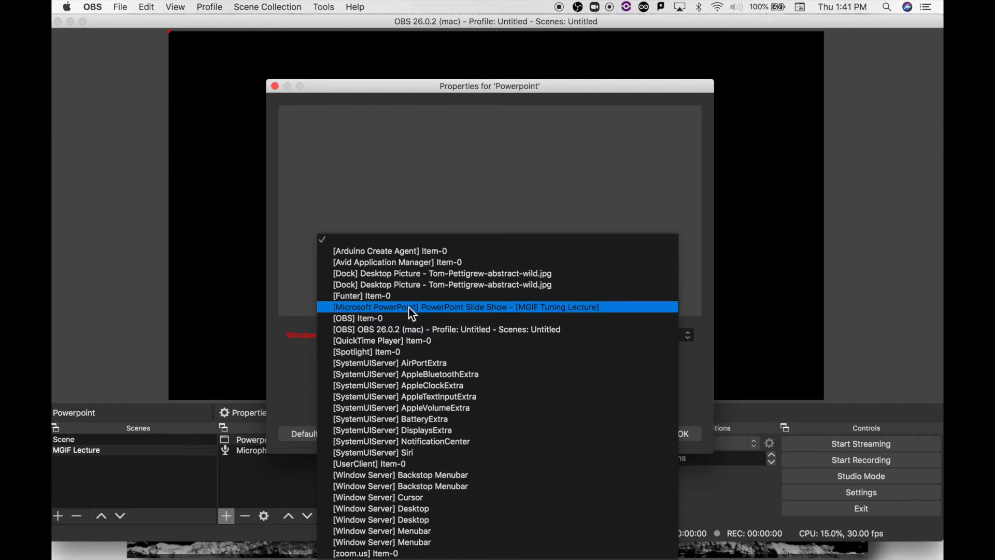
left_click(515, 310)
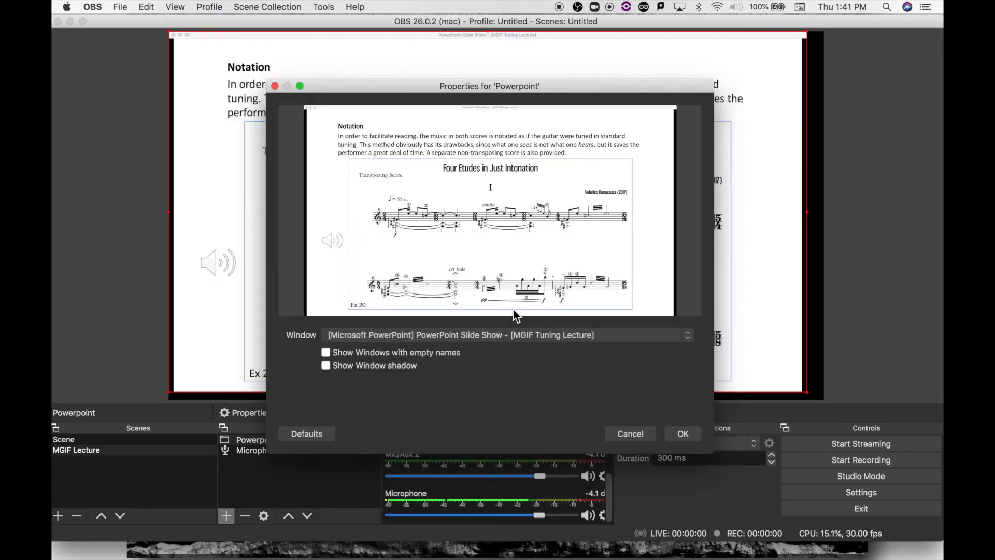
left_click(683, 434)
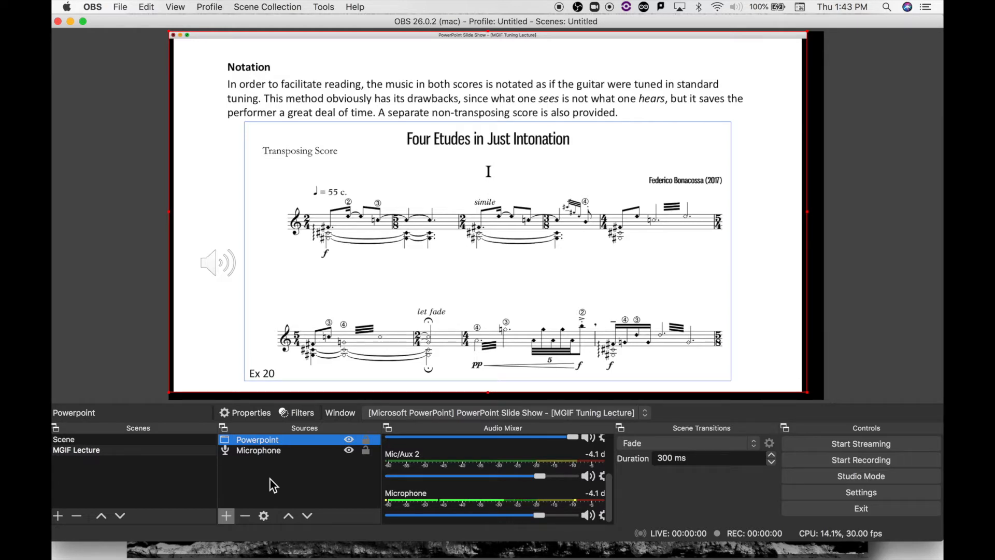
- Add a new Video Capture Device source named "Front camera" that uses the FaceTime HD Camera
left_click(227, 516)
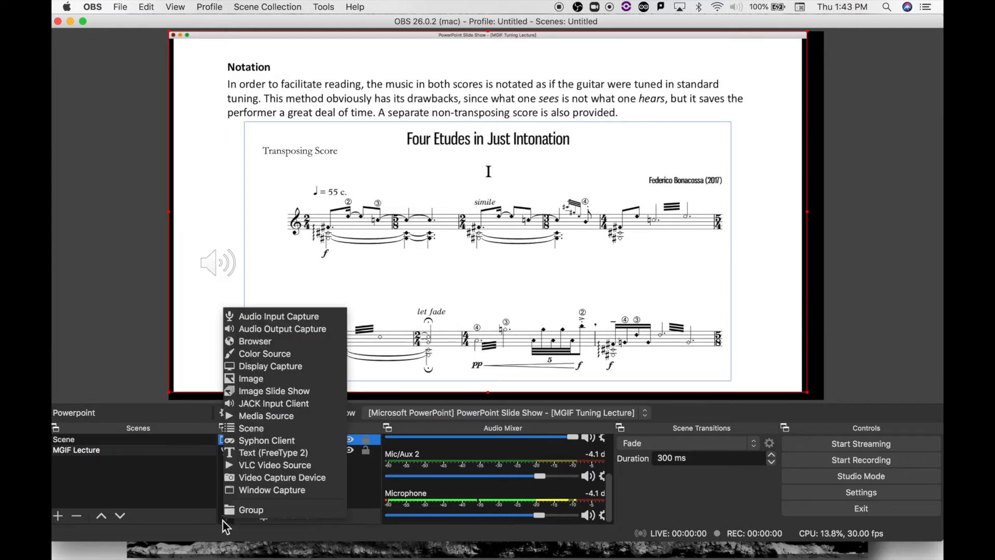
left_click(275, 477)
type("Fro")
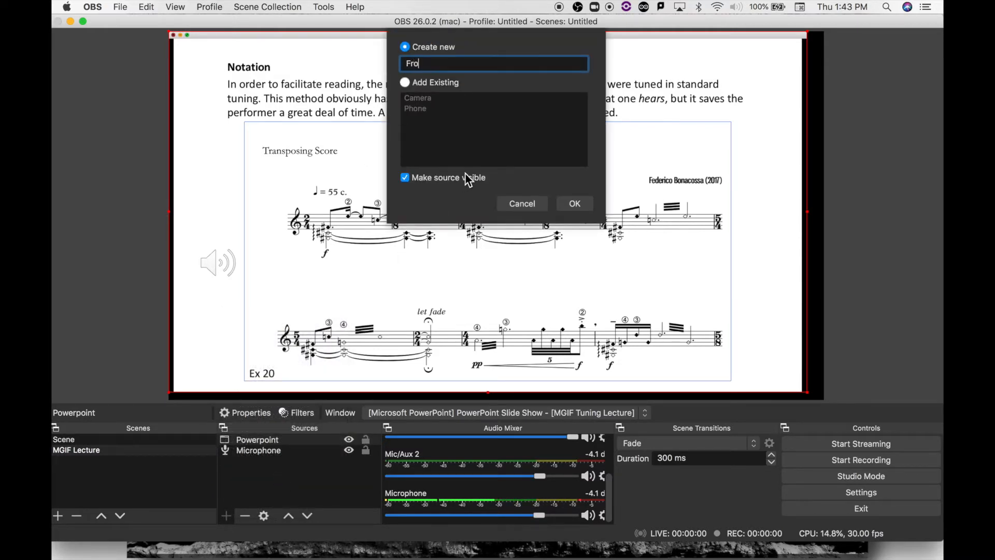
type("nt cameral")
left_click(574, 203)
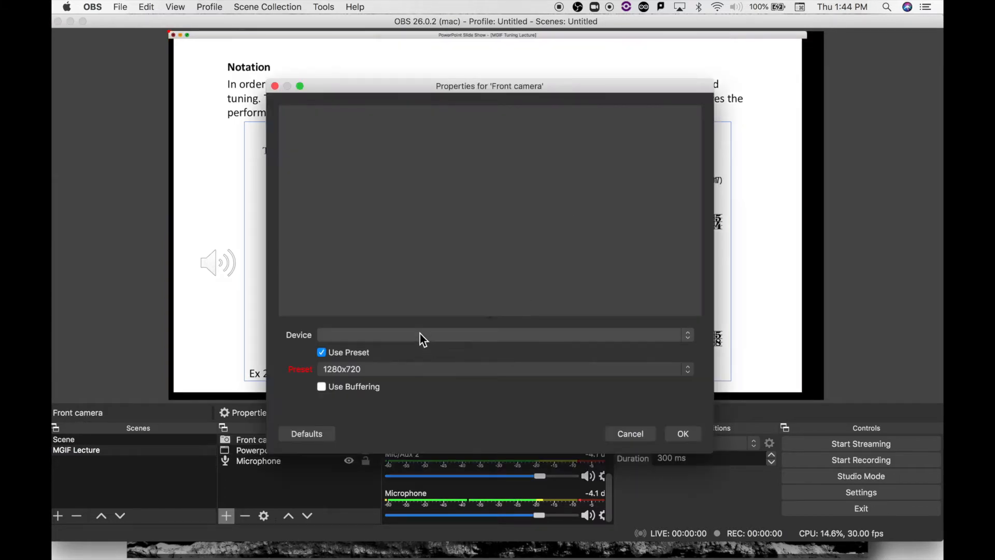
left_click(419, 335)
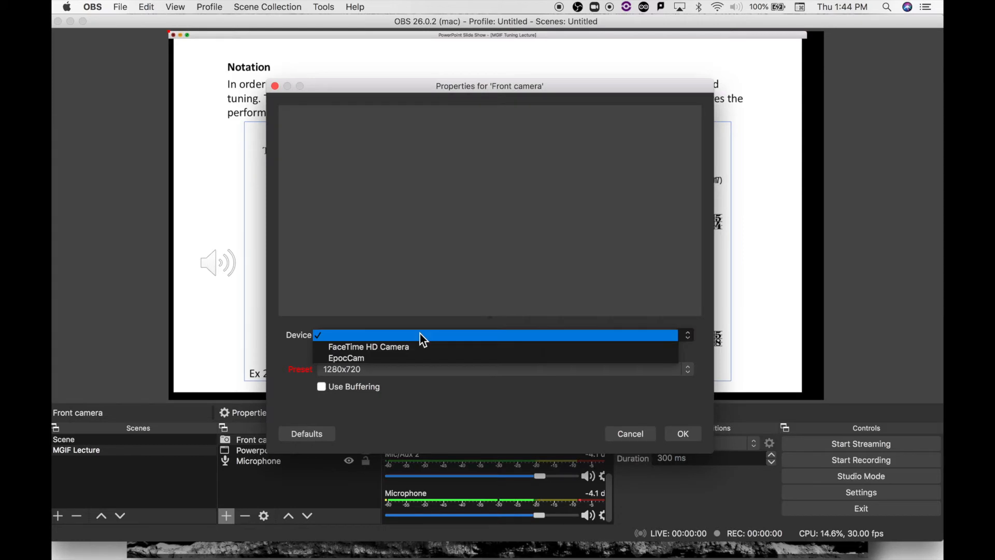
left_click(378, 344)
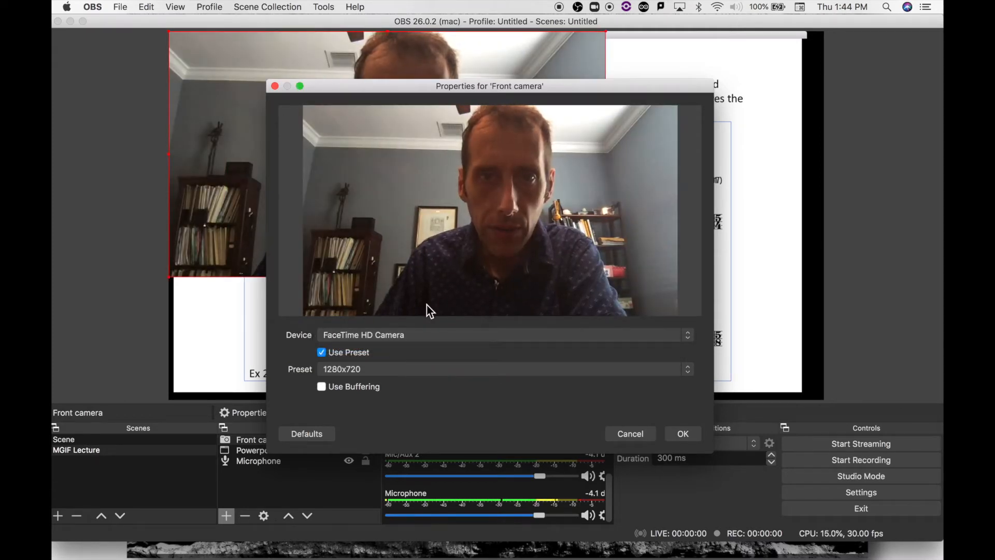
- Try the 960x540 and 640x480 resolution presets for the front camera
left_click(392, 370)
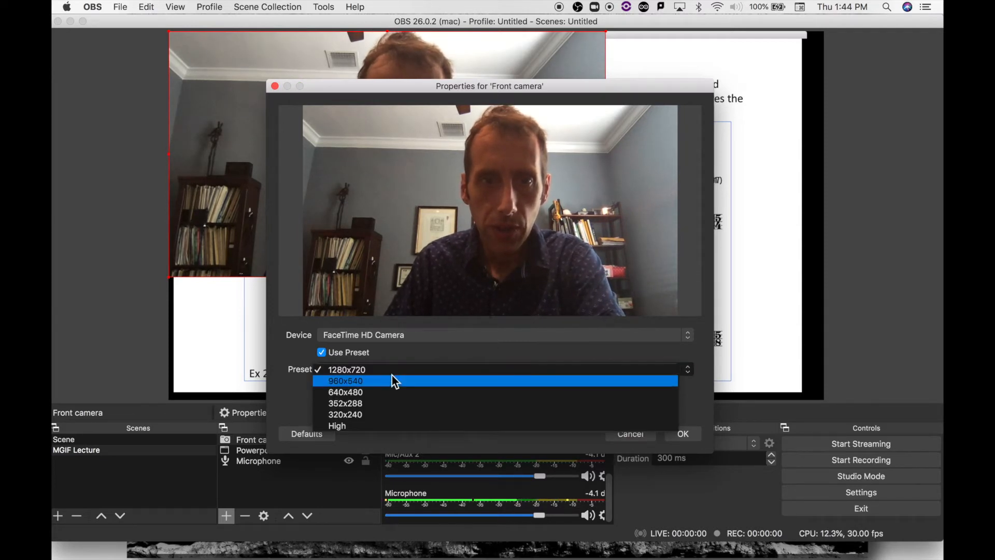
left_click(393, 381)
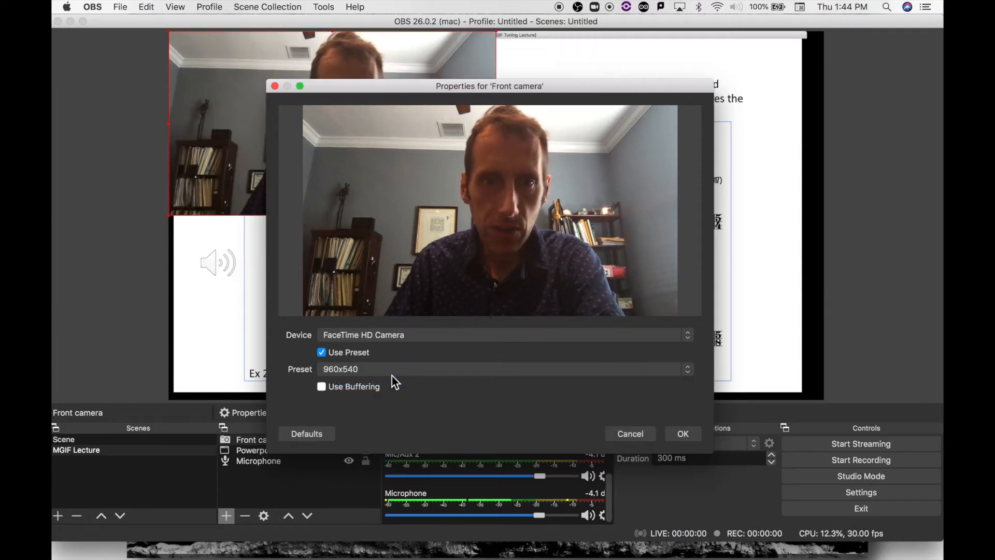
left_click(400, 367)
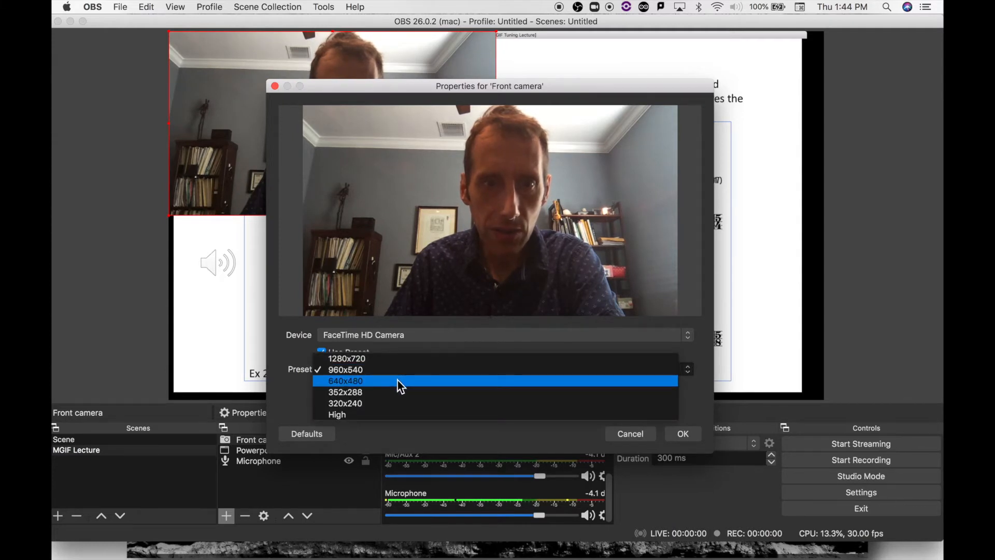
left_click(397, 381)
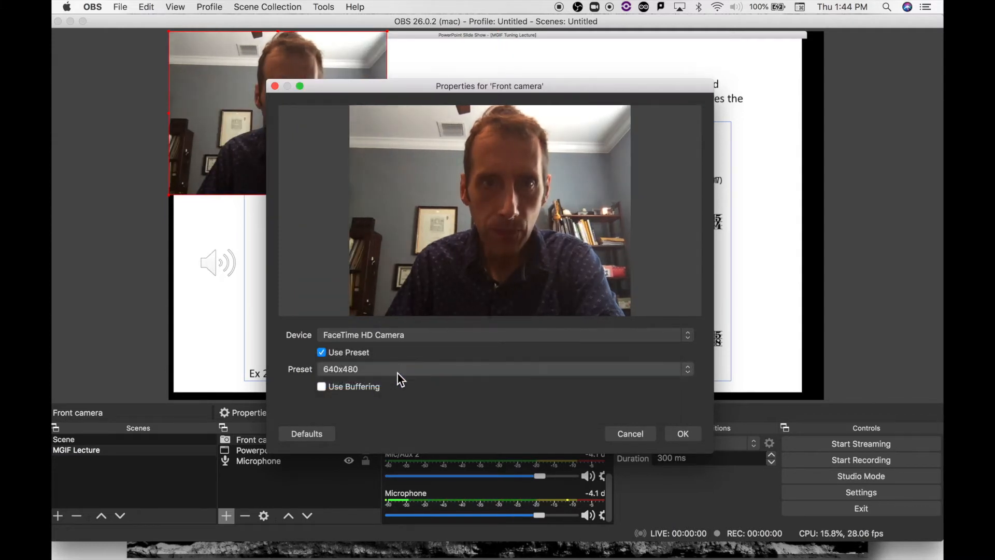
- Set the front camera's resolution preset to 352x288
left_click(399, 367)
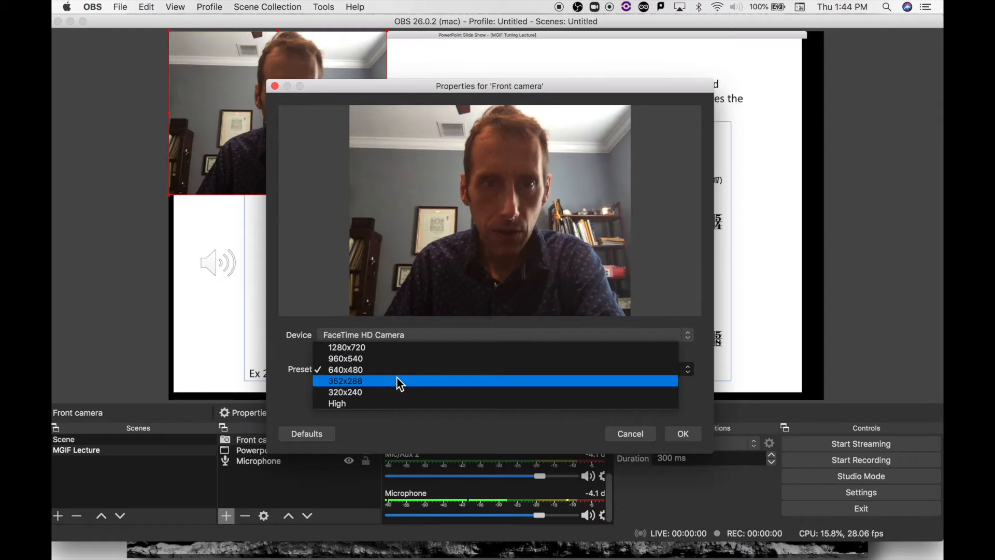
left_click(397, 378)
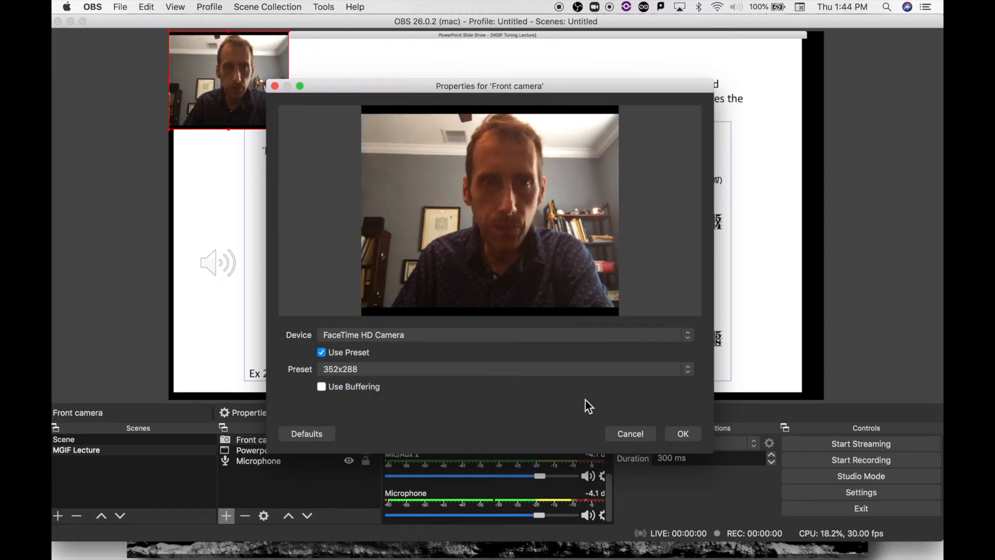
- Accept the front camera properties, then shrink its picture slightly and fit it in the upper-left corner of the slide
left_click(674, 435)
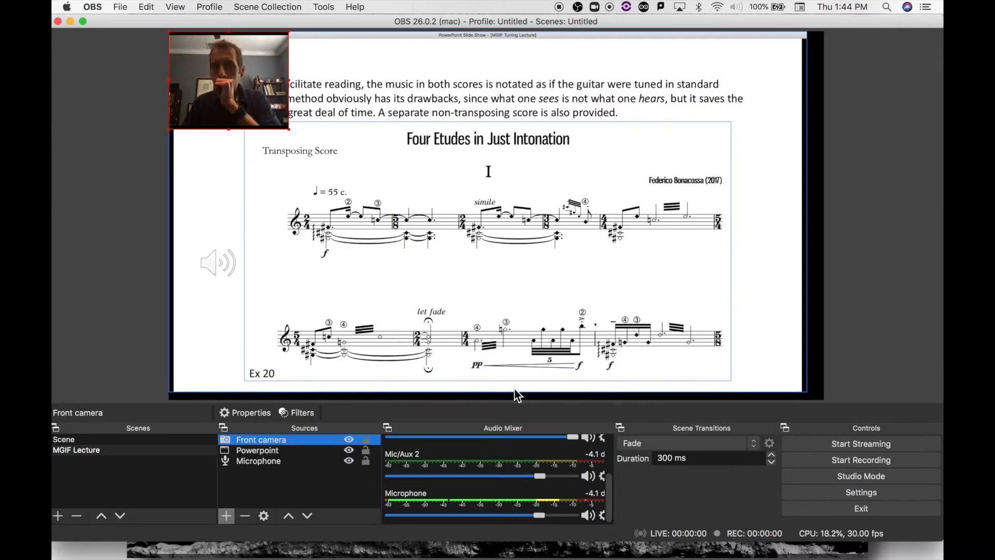
mouse_move(262, 108)
left_mouse_down()
mouse_move(295, 133)
mouse_move(251, 99)
left_mouse_up()
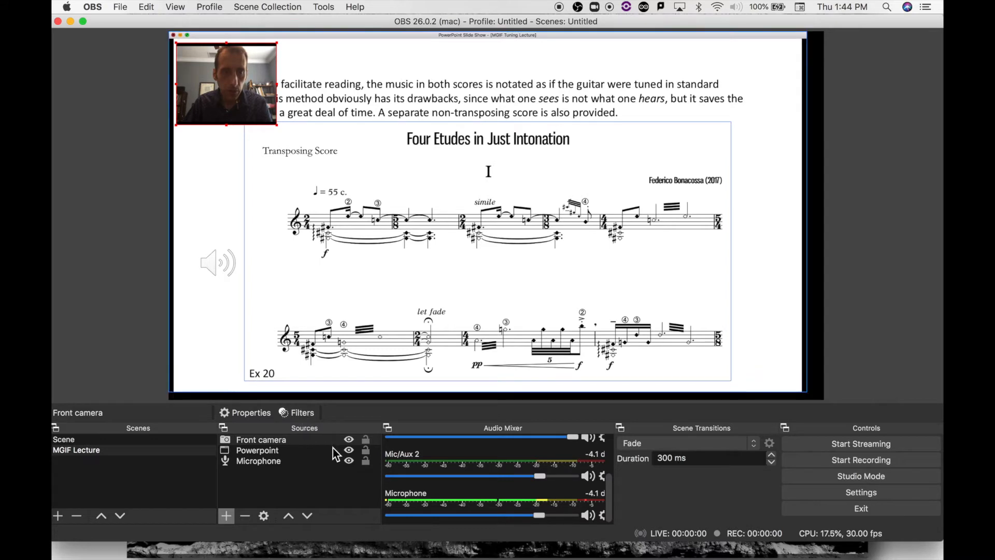
- Move the front camera picture inward, hide and show the source once, and return it to the slide's upper-left corner
left_click_drag(228, 84, 260, 92)
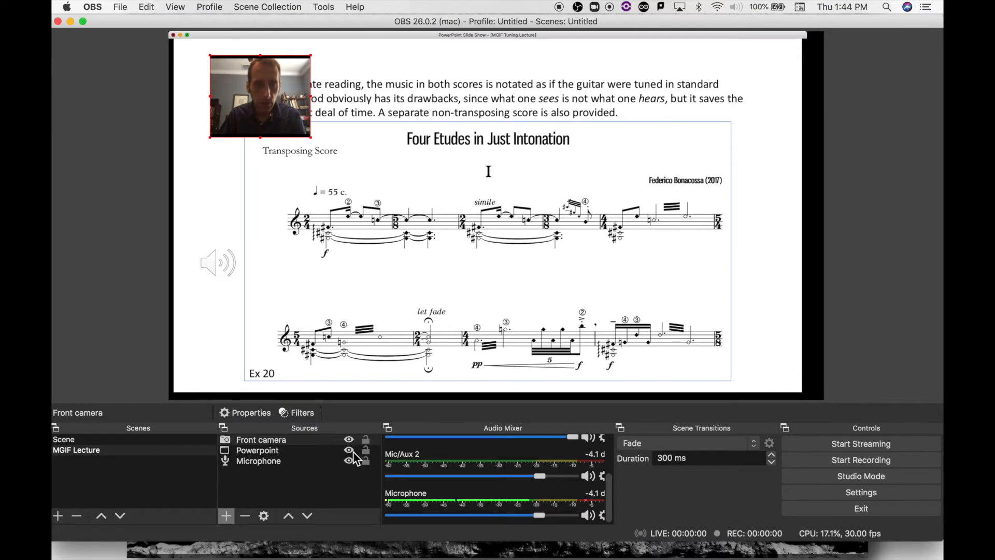
left_click(348, 439)
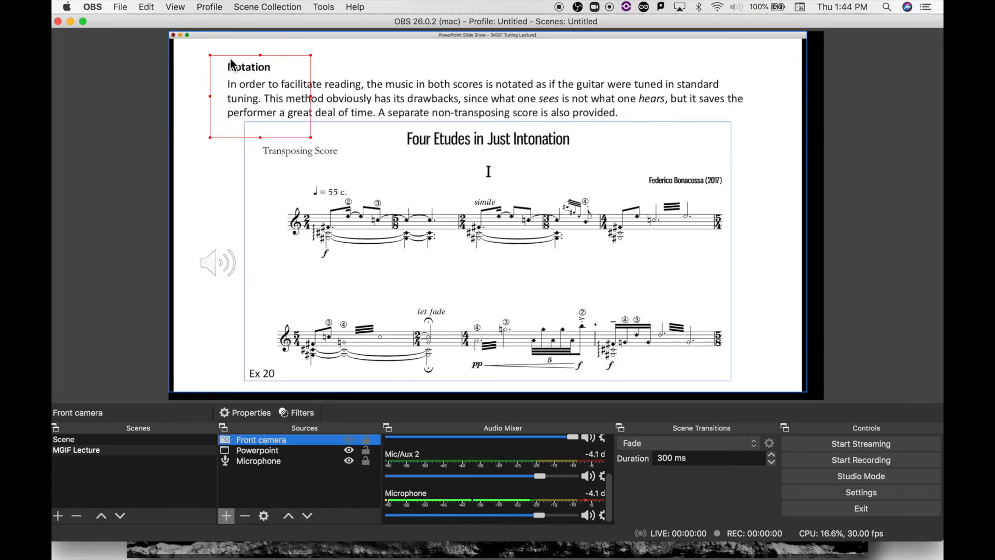
left_click(349, 441)
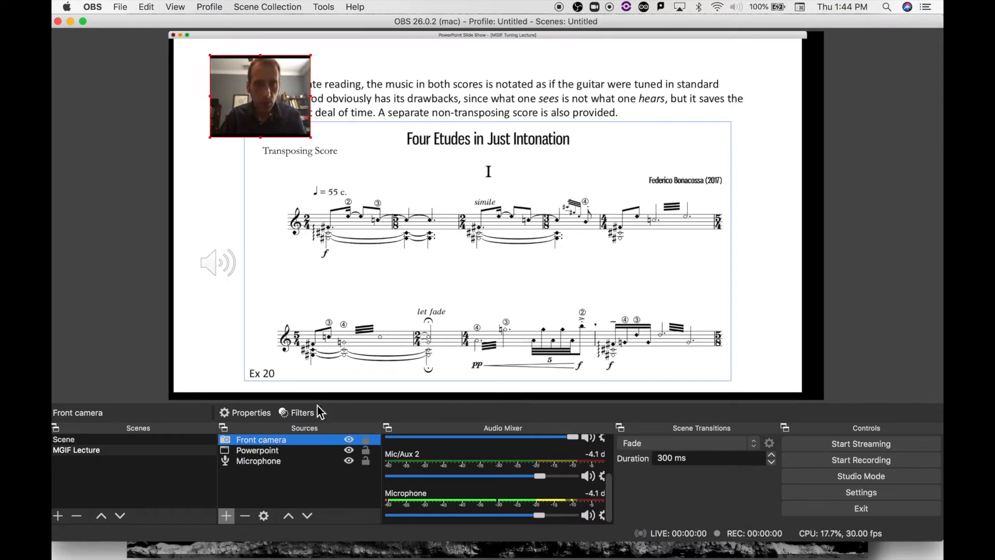
left_click_drag(247, 93, 214, 79)
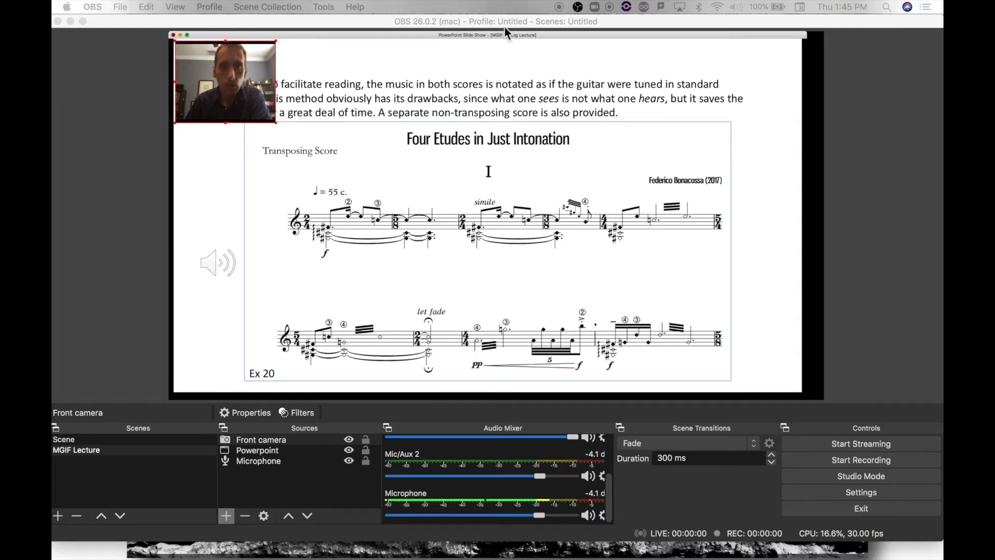
- Switch to Audio MIDI Setup and create a new multi-output device
left_click(887, 8)
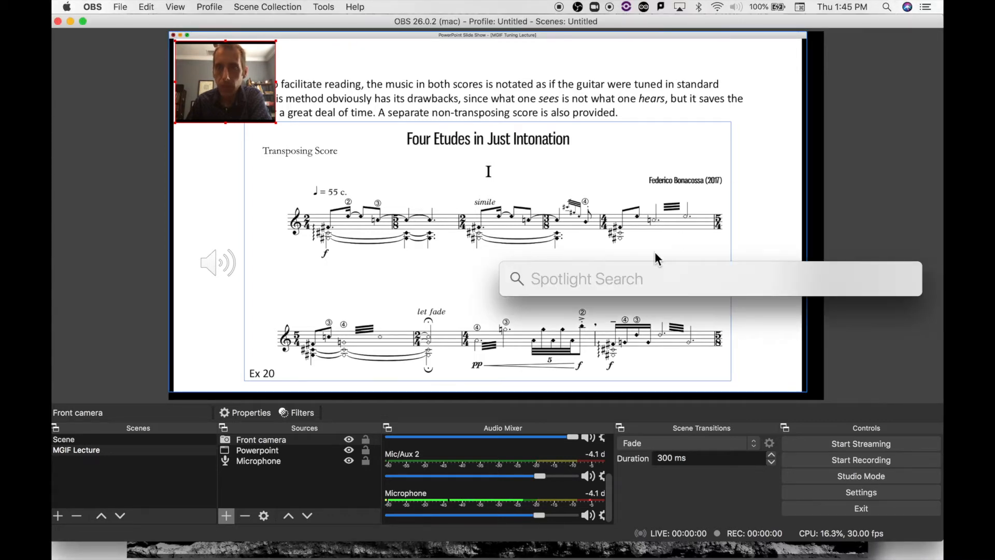
type("a")
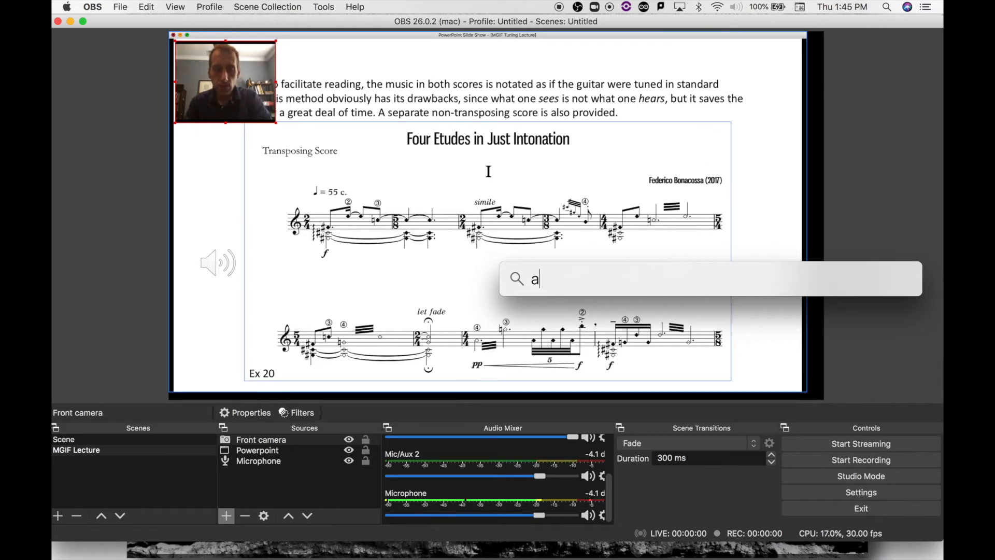
type("u")
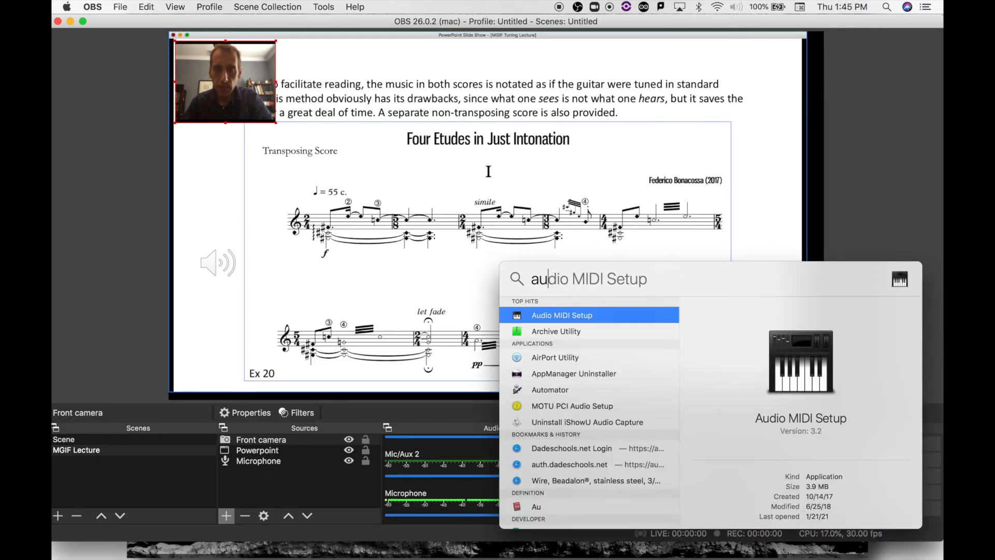
left_click(576, 315)
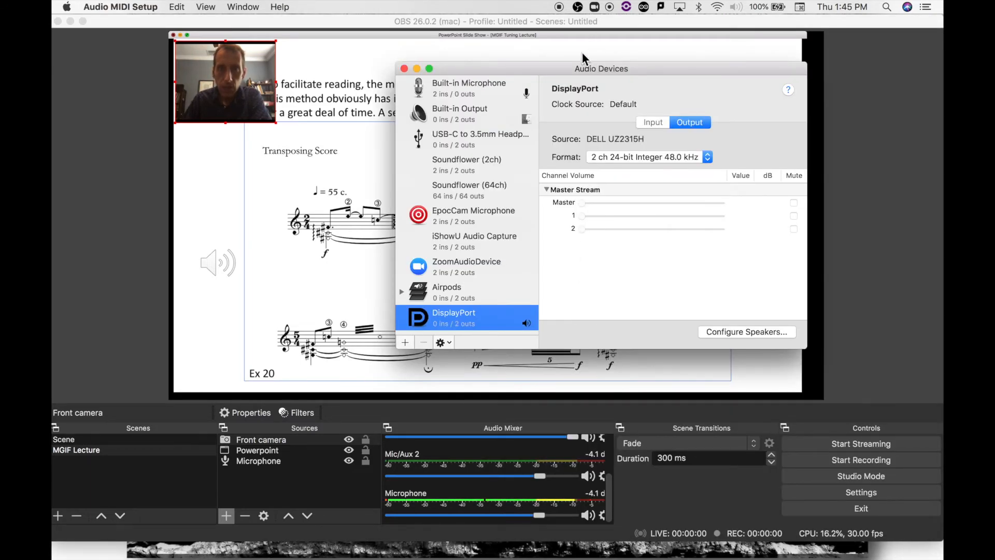
left_click_drag(554, 66, 485, 79)
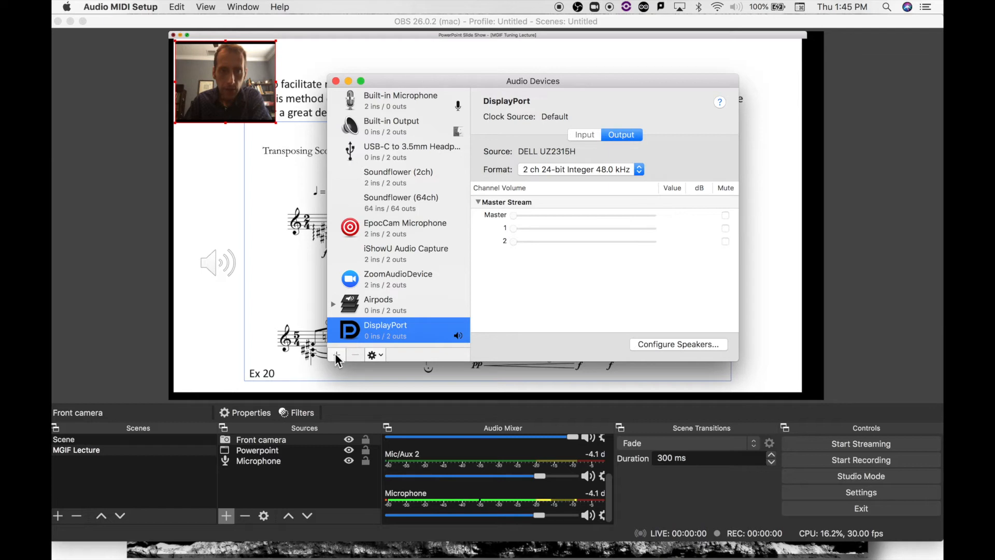
left_click(337, 355)
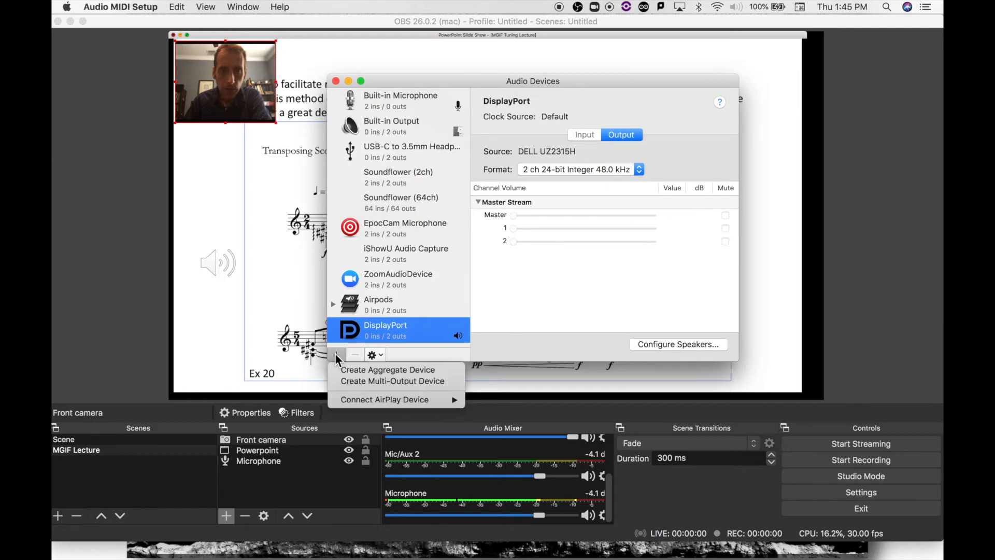
left_click(369, 379)
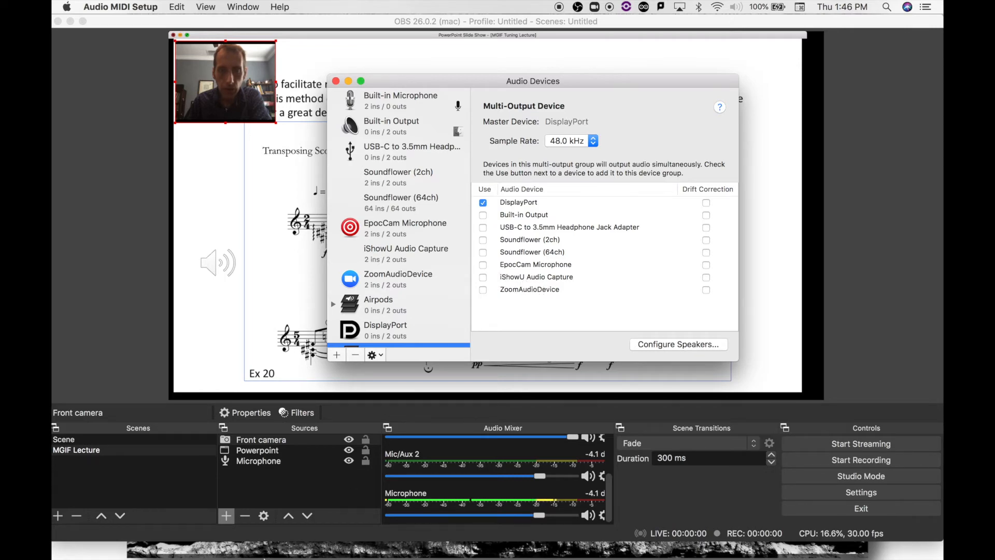
- View the "Install iShowU Audio Capture - Mojave/Catalina" article from the search results in Safari, then minimize the browser
left_click(143, 544)
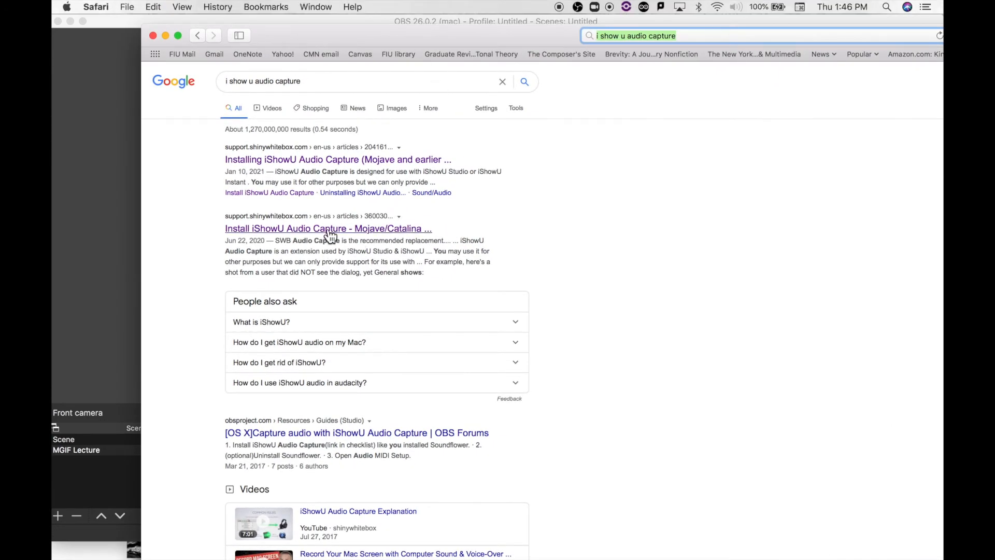
left_click(327, 230)
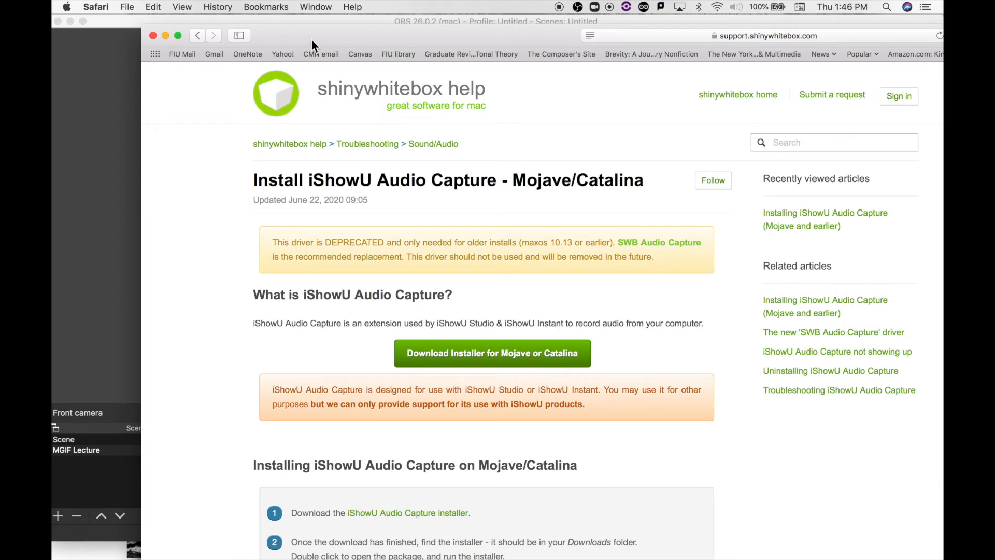
left_click(166, 35)
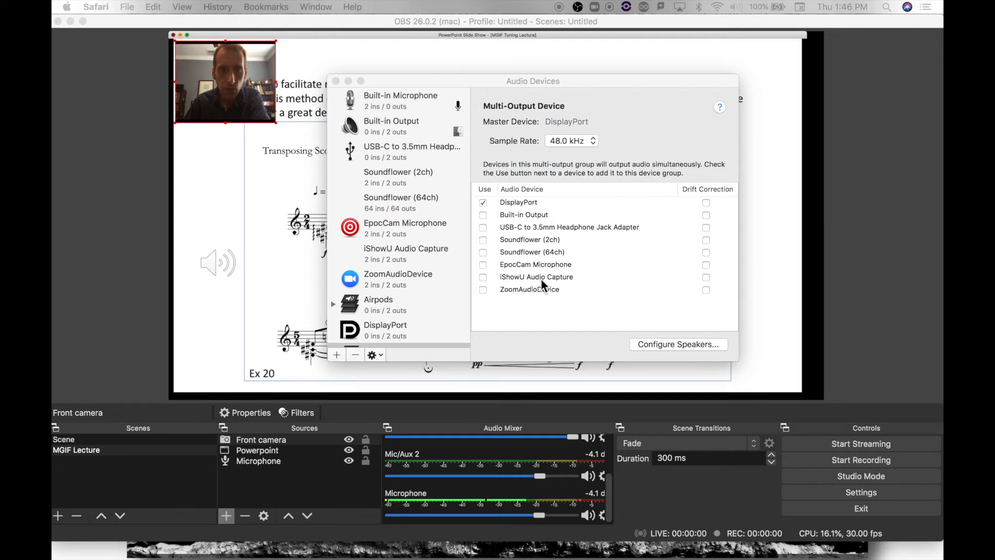
- Replace DisplayPort in the Multi-Output Device with the USB-C to 3.5mm Headphone Jack Adapter and iShowU Audio Capture
scroll(415, 290, "down", 2)
scroll(383, 335, "down", 1)
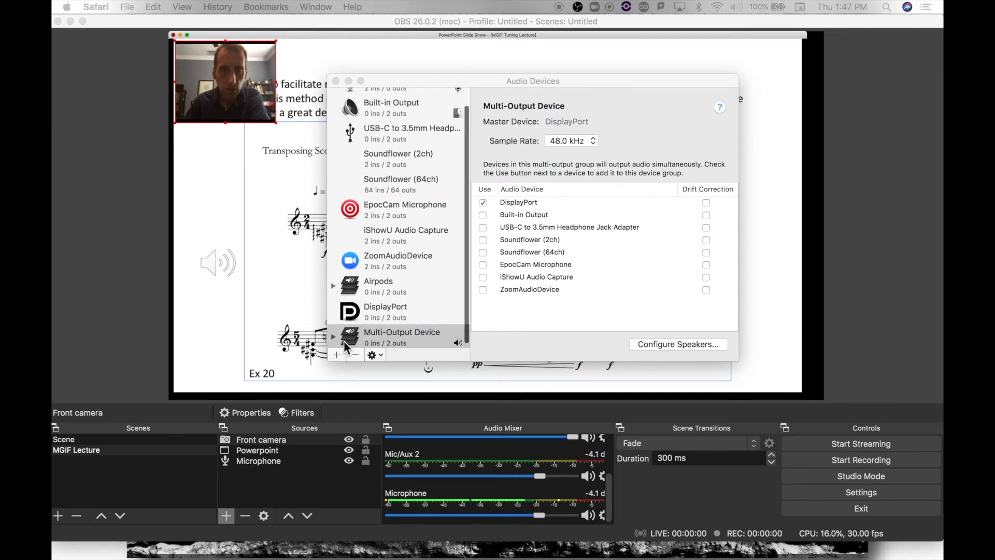
left_click(484, 203)
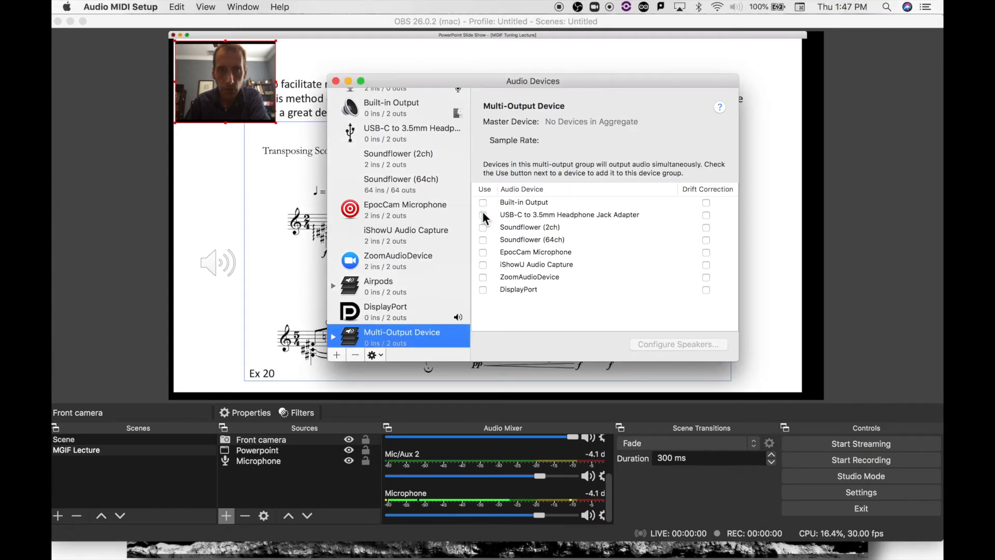
left_click(483, 215)
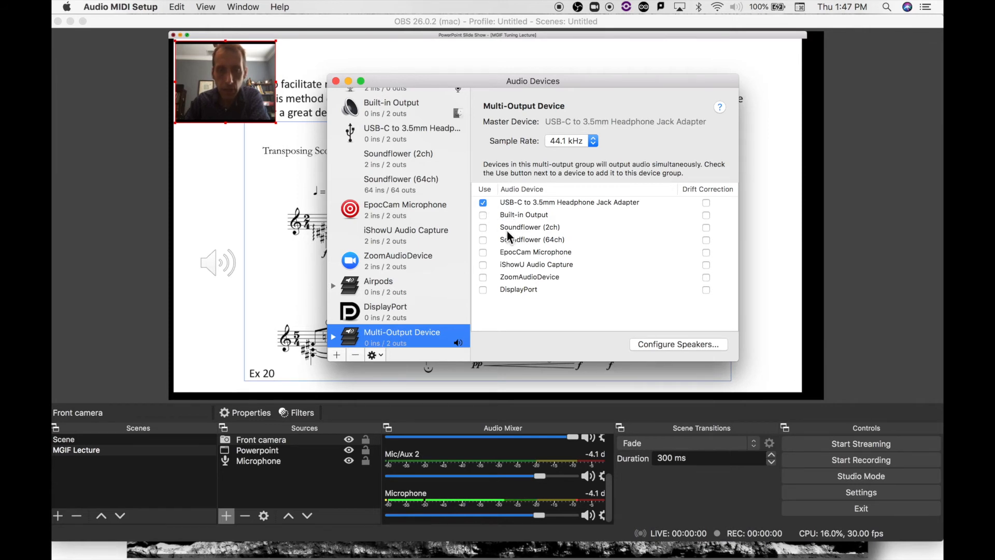
left_click(482, 264)
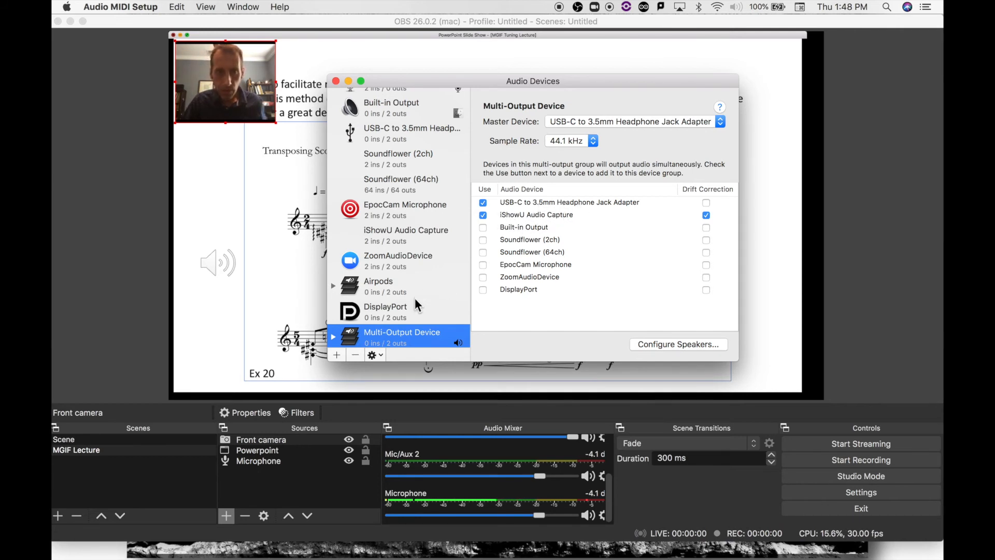
scroll(413, 298, "down", 1)
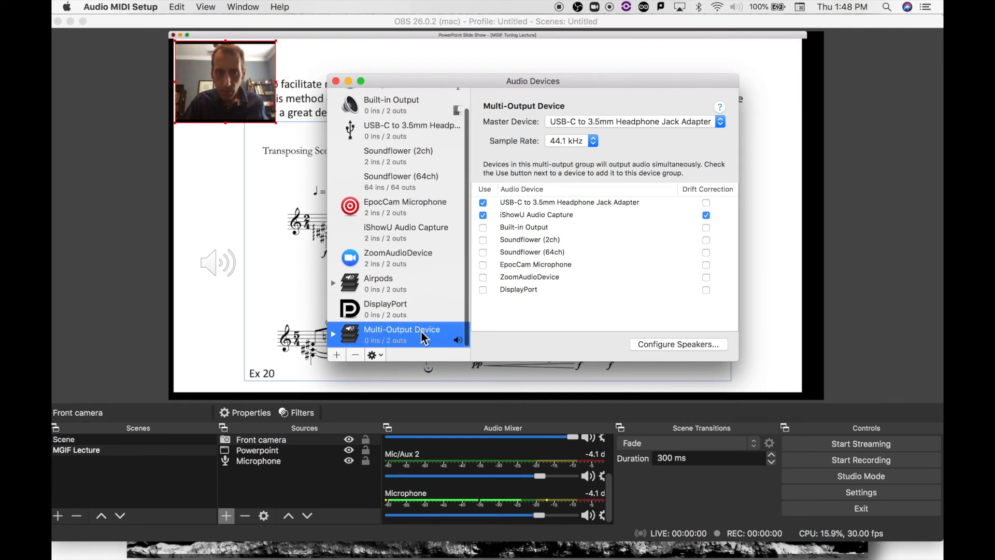
left_click(336, 81)
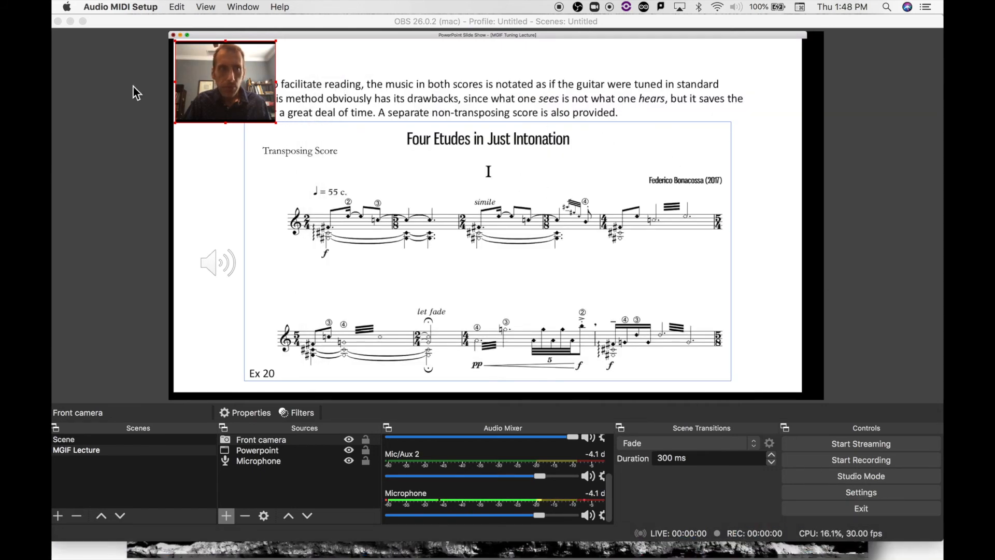
- Set the Mac's sound output to the Multi-Output Device in System Preferences
left_click(66, 6)
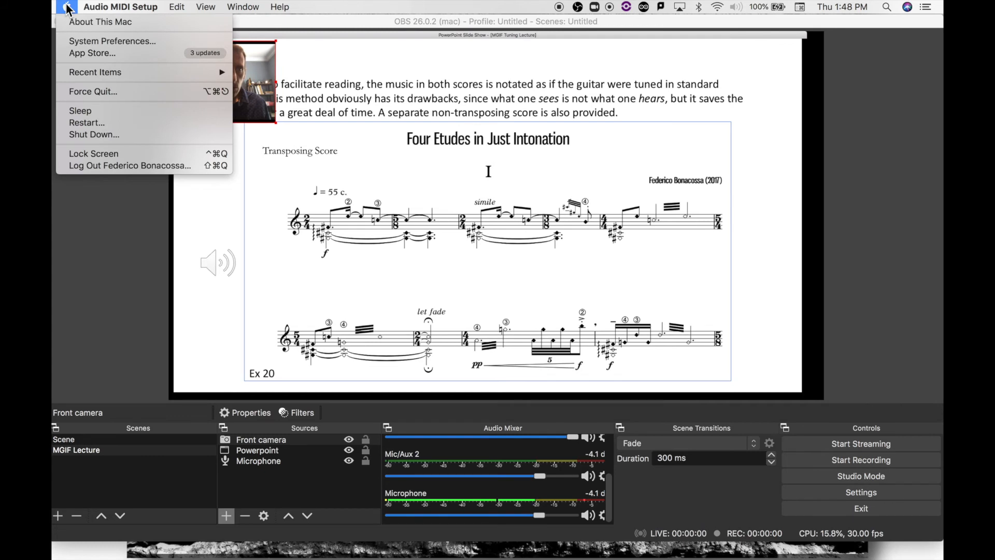
left_click(79, 44)
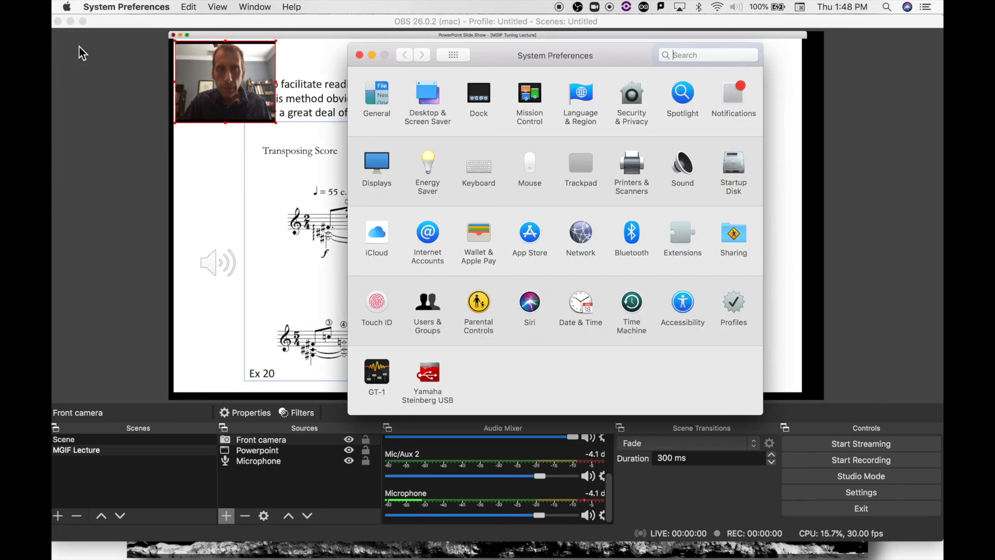
left_click(691, 169)
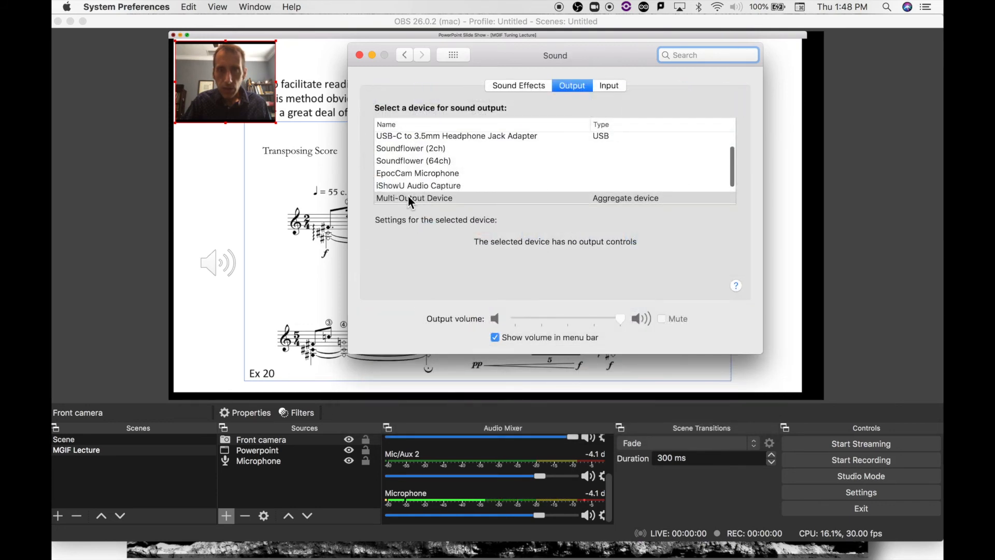
left_click(568, 84)
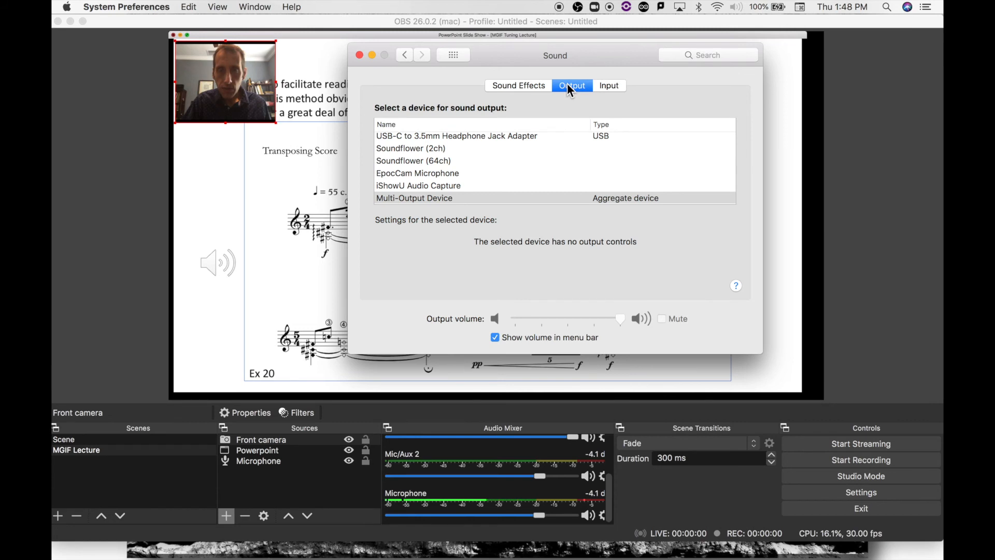
left_click(393, 197)
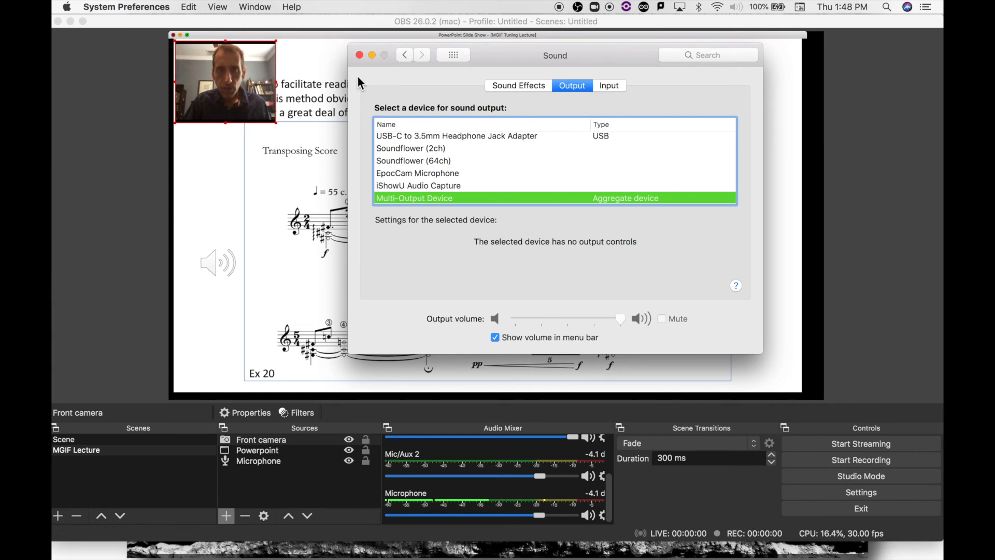
left_click(360, 55)
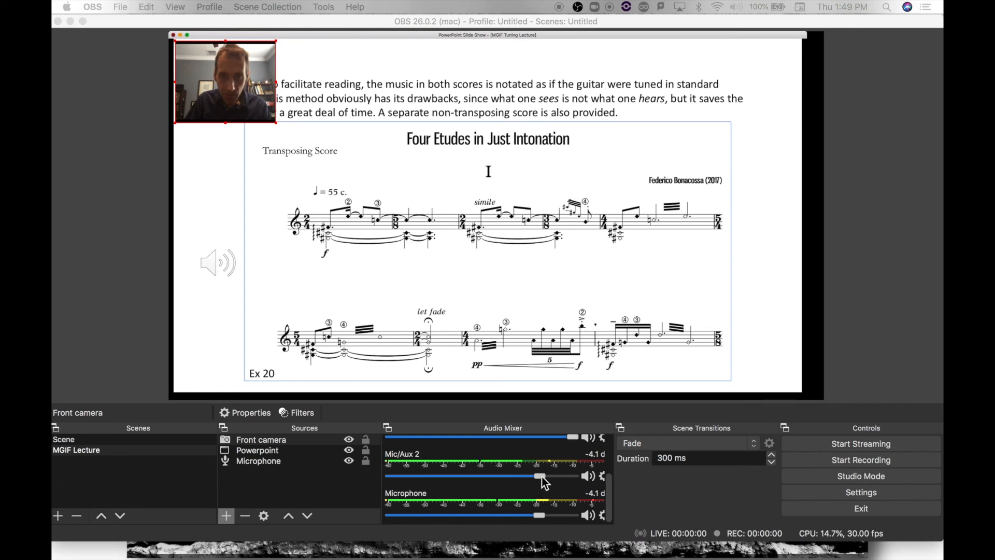
- Lower the Mic/Aux 2 level to about -23.8 dB and the Microphone level to about -8.8 dB in OBS
left_click_drag(540, 472, 469, 485)
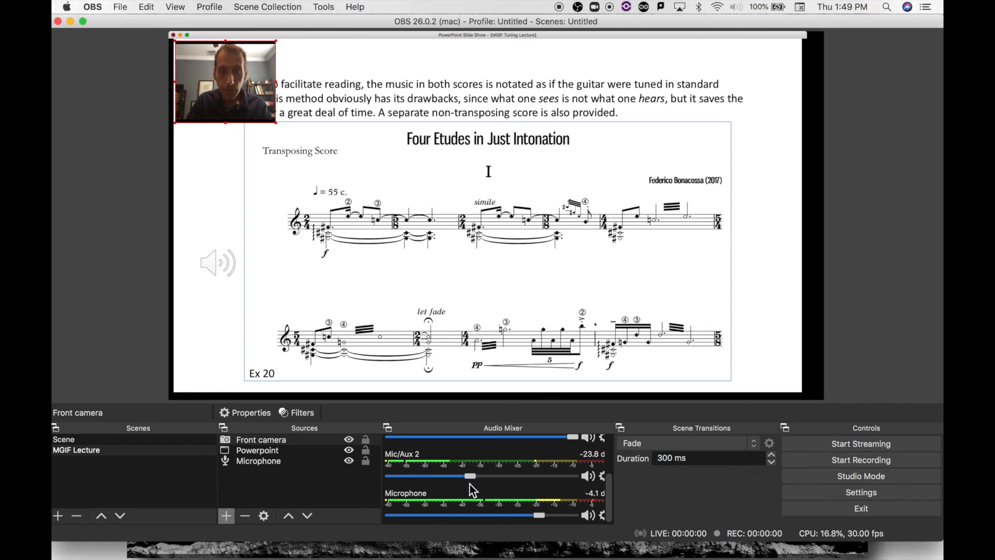
left_click_drag(541, 515, 514, 519)
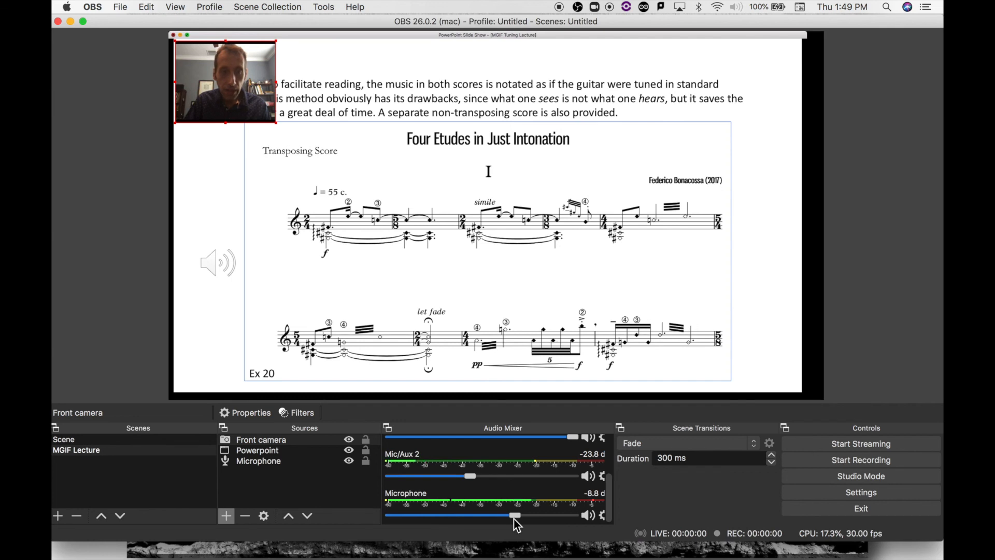
- Shift the Powerpoint source slightly to the right so it sits centered on the canvas
left_click(230, 100)
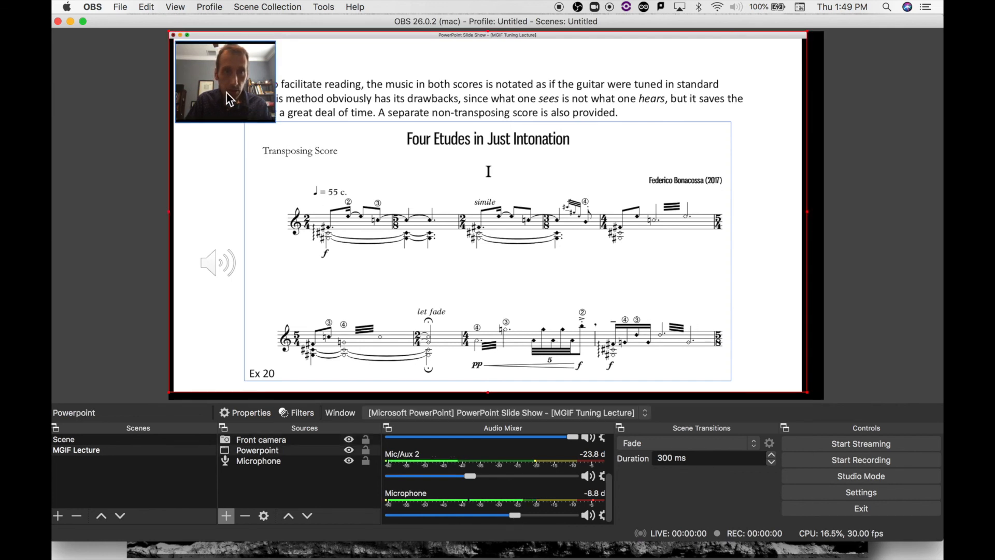
left_click_drag(230, 98, 228, 85)
left_click_drag(653, 239, 660, 242)
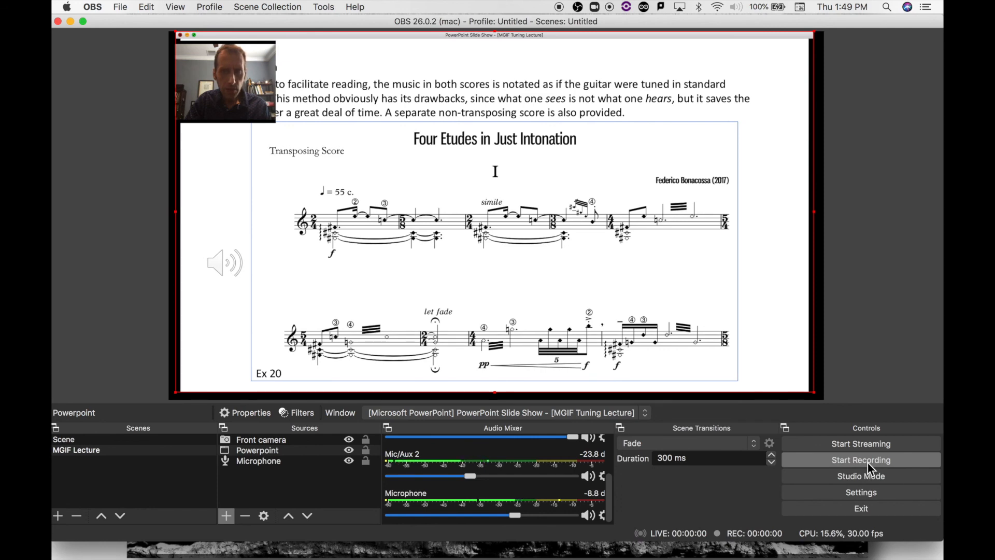
- Check the recording path, quality and format in the OBS output settings
left_click(105, 6)
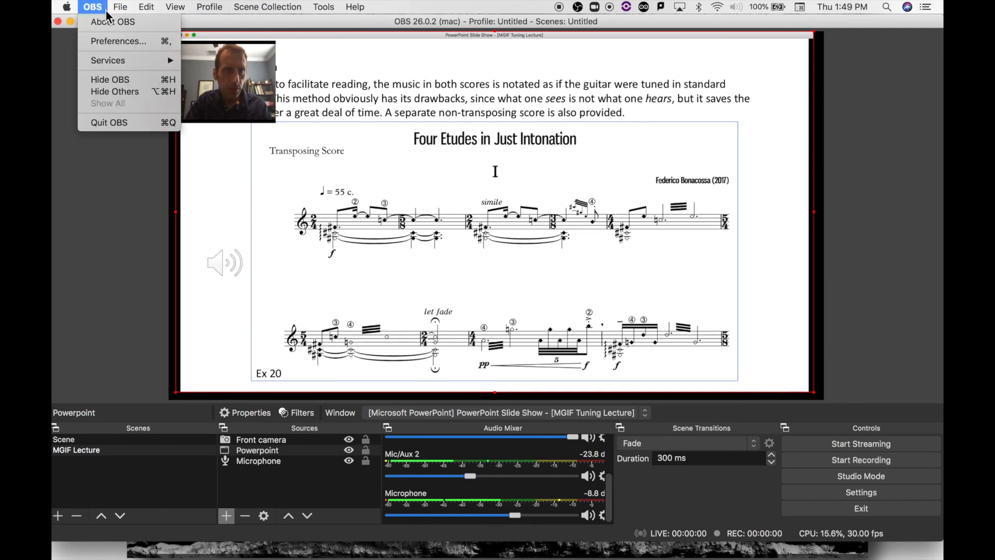
left_click(113, 42)
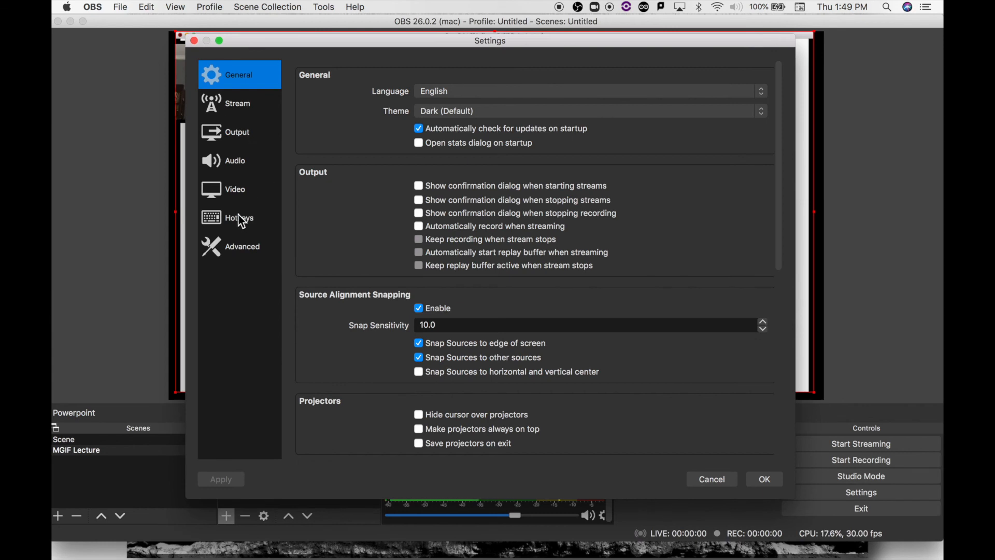
left_click(232, 144)
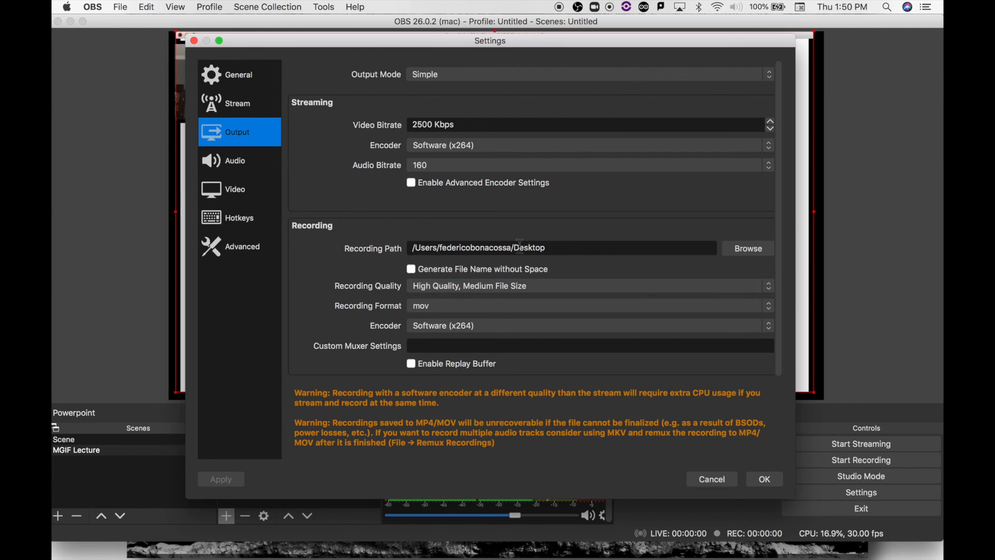
left_click(586, 251)
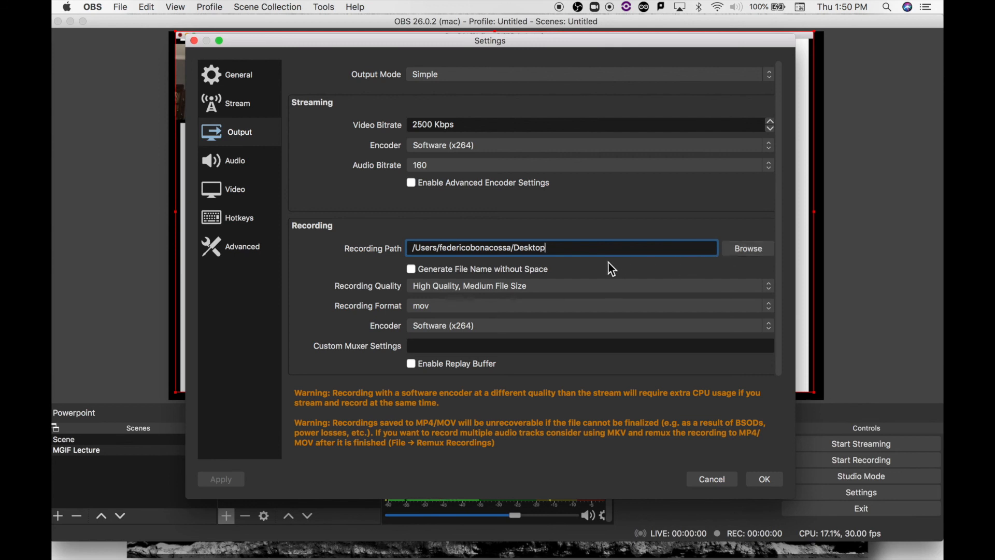
left_click(768, 479)
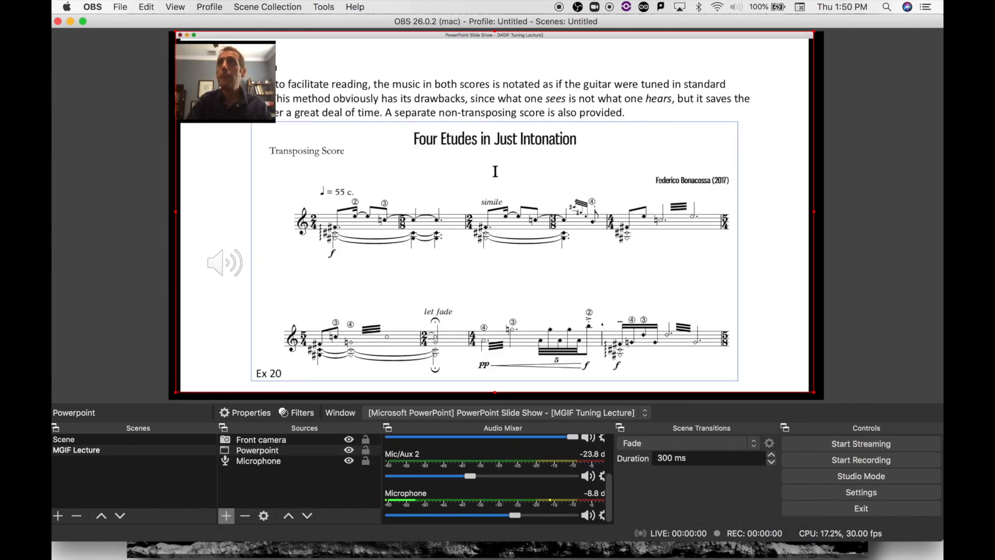